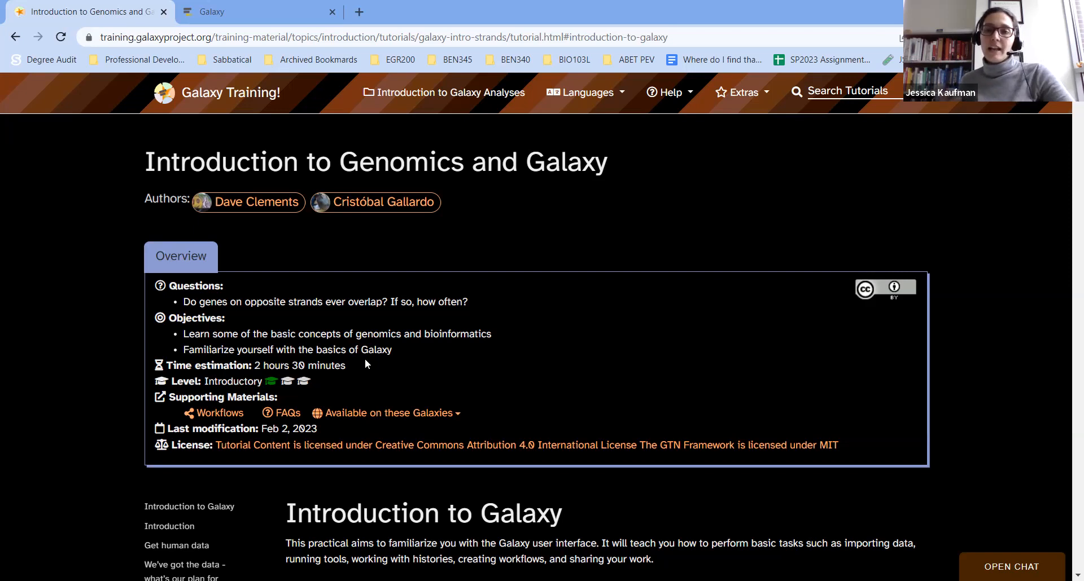
# Step: Switch to Galaxy and open the UCSC Main table browser from the Get Data tools
pyautogui.click(231, 9)
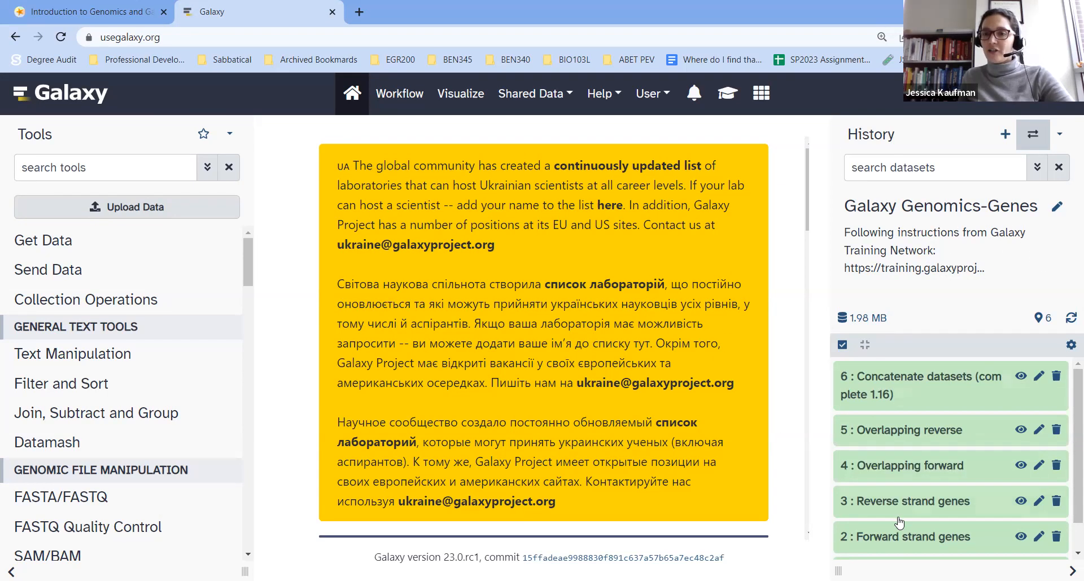
pyautogui.scroll(-1, 900, 520)
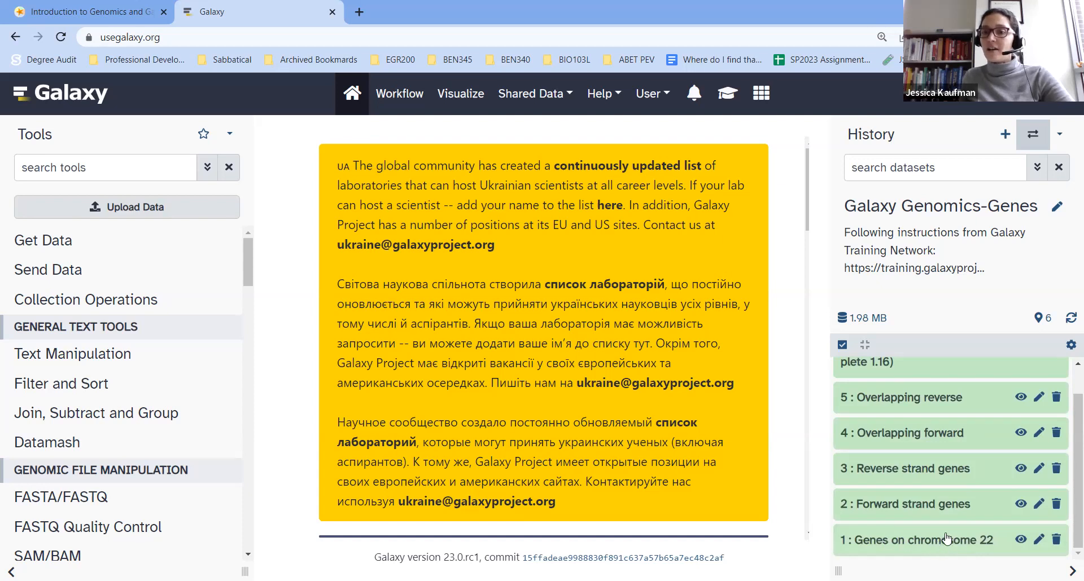
pyautogui.click(66, 249)
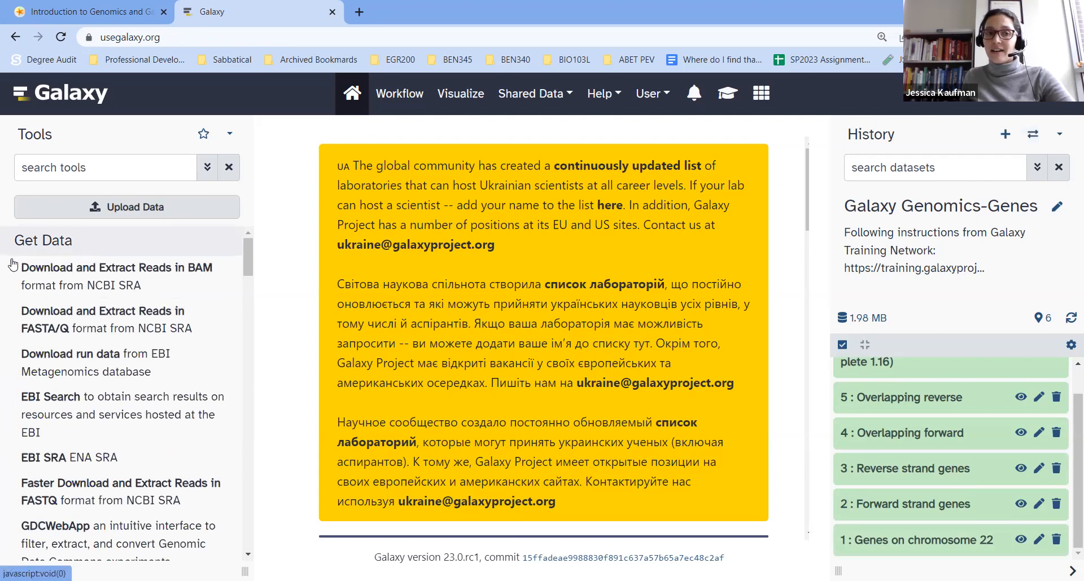
pyautogui.scroll(-3, 66, 350)
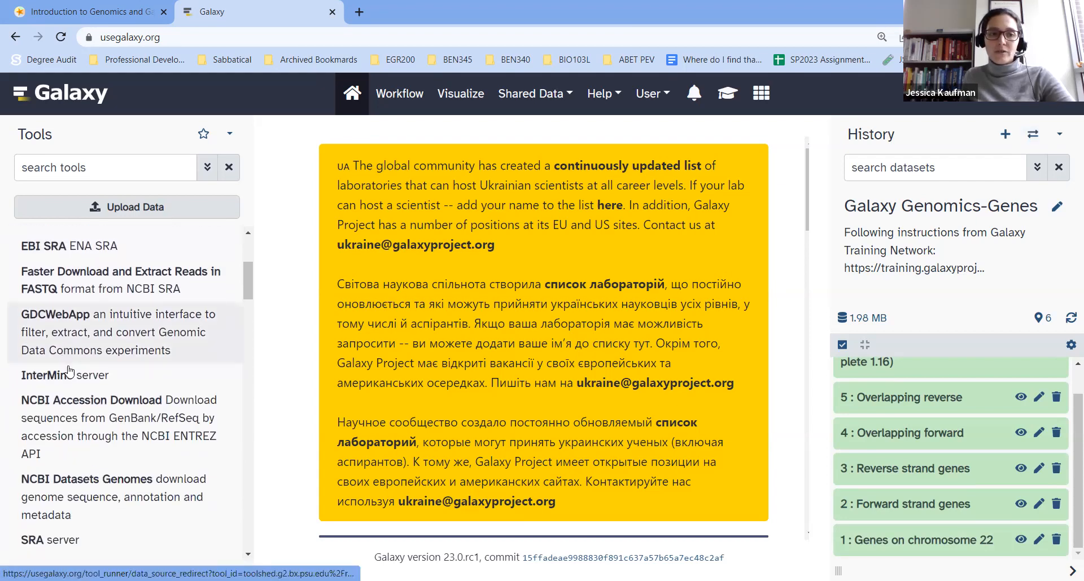
pyautogui.scroll(-5, 69, 388)
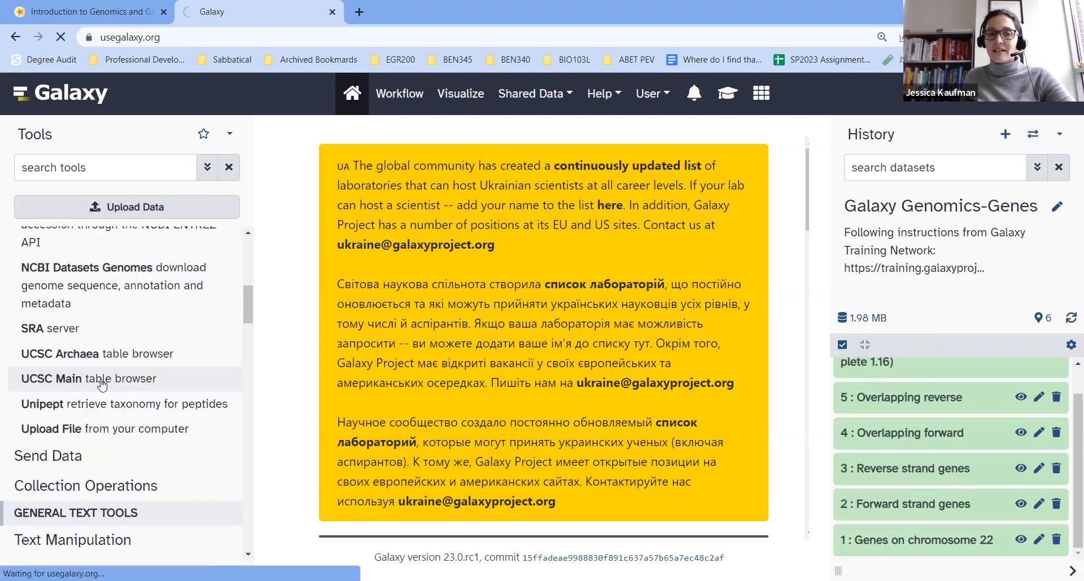
pyautogui.click(156, 384)
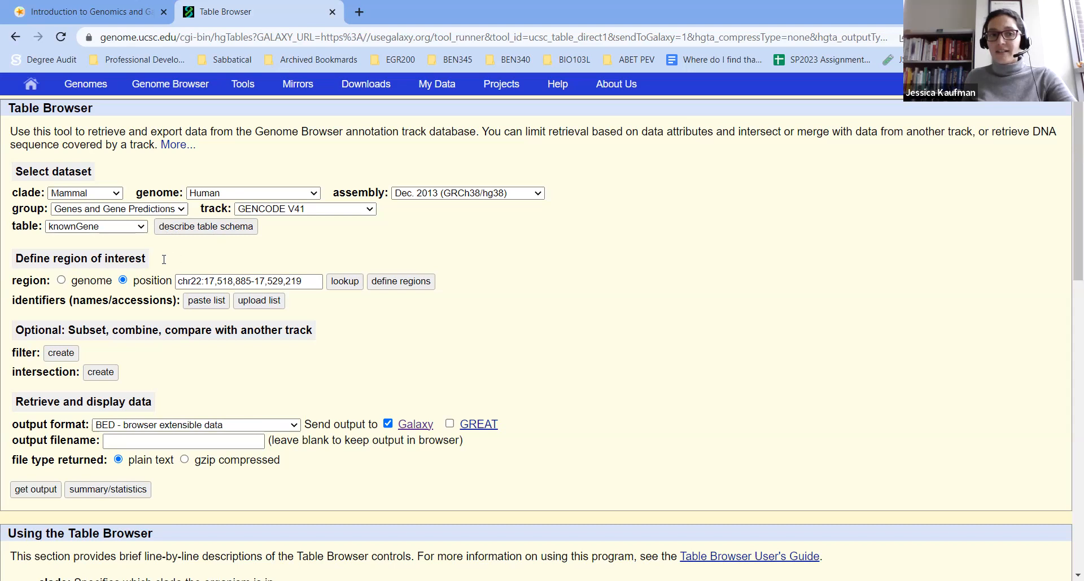
# Step: Limit the region of interest to position chr22 and request the knownGene table output in BED format
pyautogui.click(62, 281)
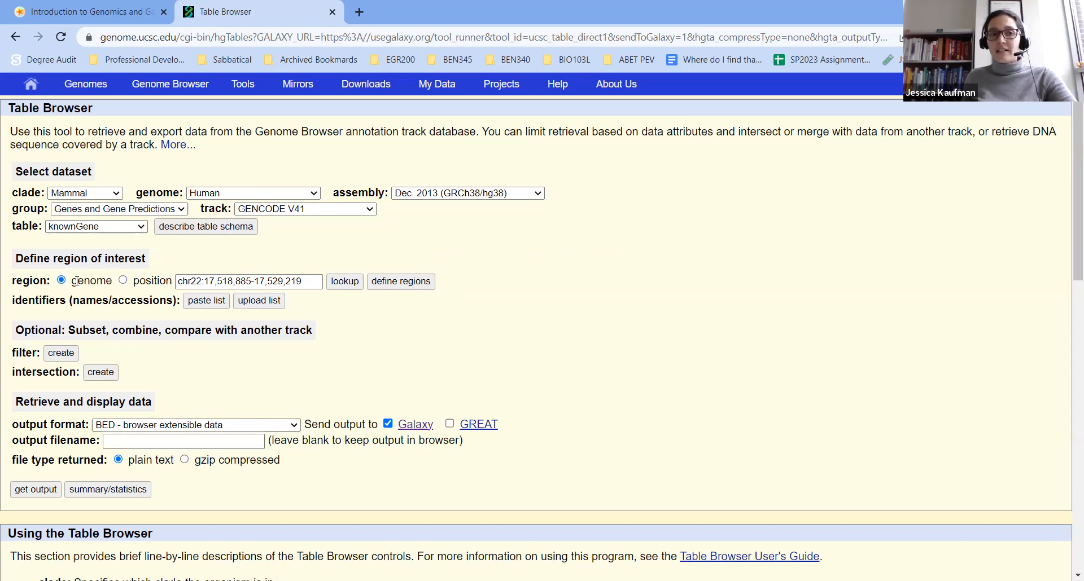
pyautogui.click(189, 282)
pyautogui.moveTo(202, 281); pyautogui.dragTo(326, 280)
pyautogui.press('BackSpace')
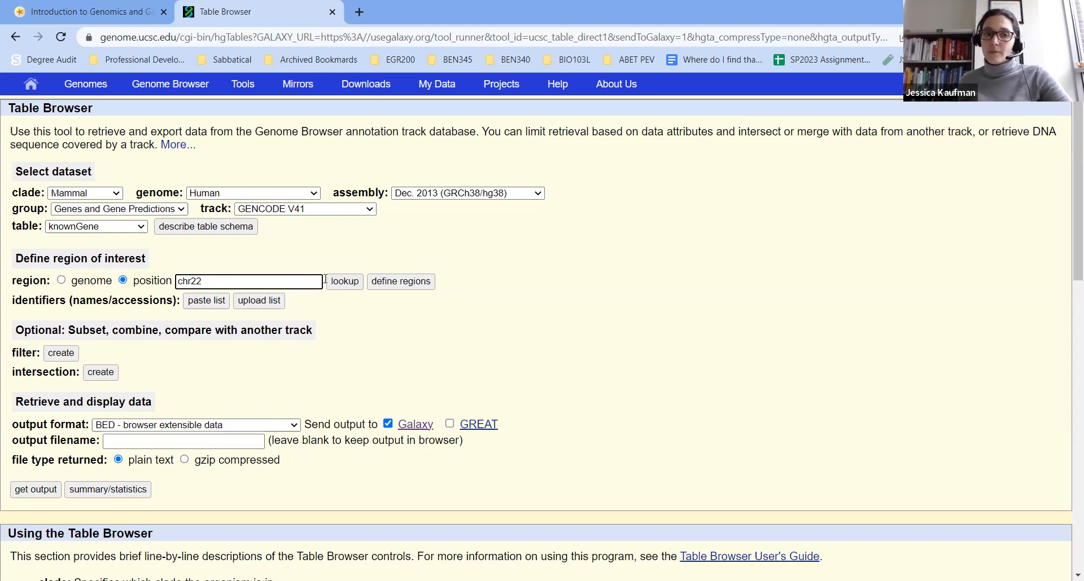
pyautogui.click(41, 493)
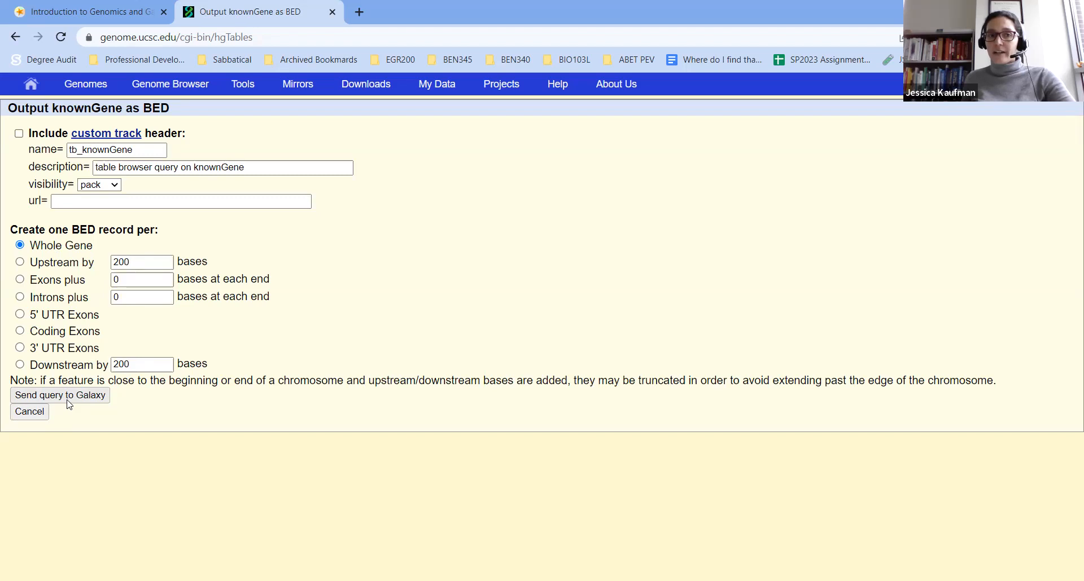
# Step: Return to usegalaxy.org and open the attributes of the "Genes on chromosome 22" dataset
pyautogui.click(283, 38)
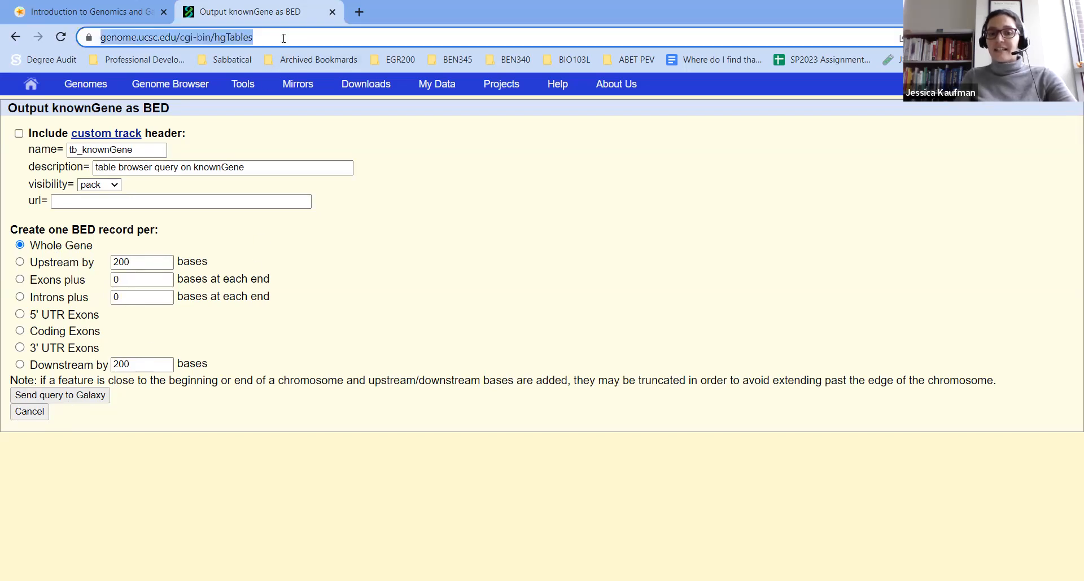
pyautogui.write('usegalaxy.org')
pyautogui.press('Return')
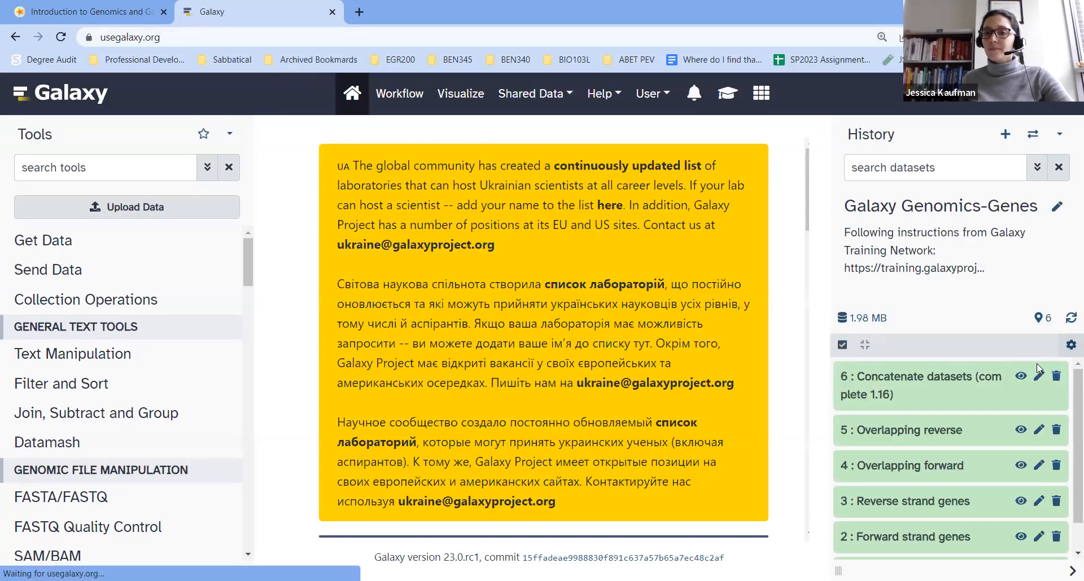
pyautogui.scroll(-1, 895, 540)
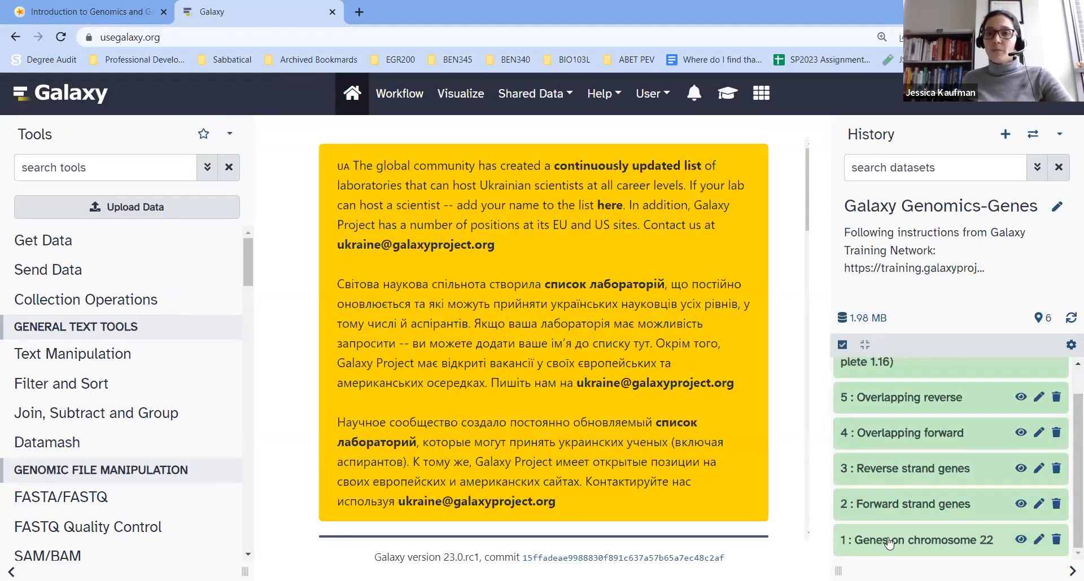
pyautogui.click(1030, 545)
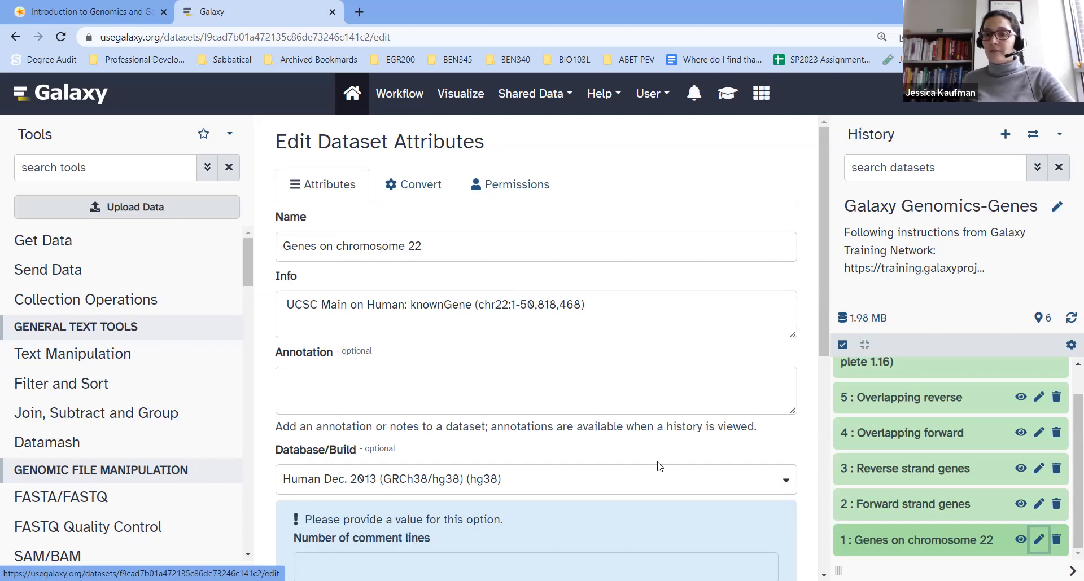
# Step: View the table contents and summary details of the "Genes on chromosome 22" dataset
pyautogui.click(1021, 539)
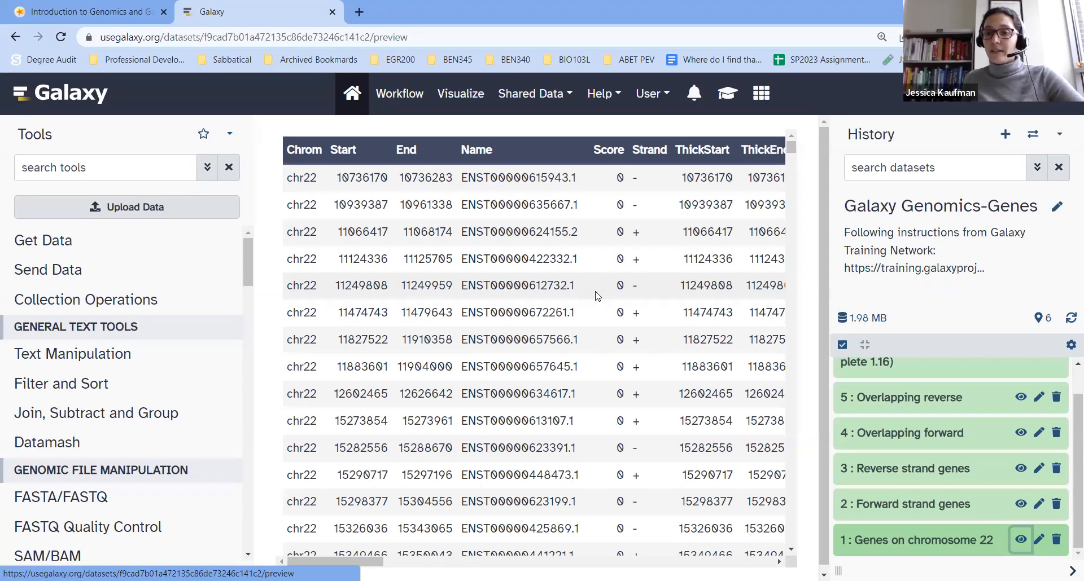
pyautogui.click(916, 540)
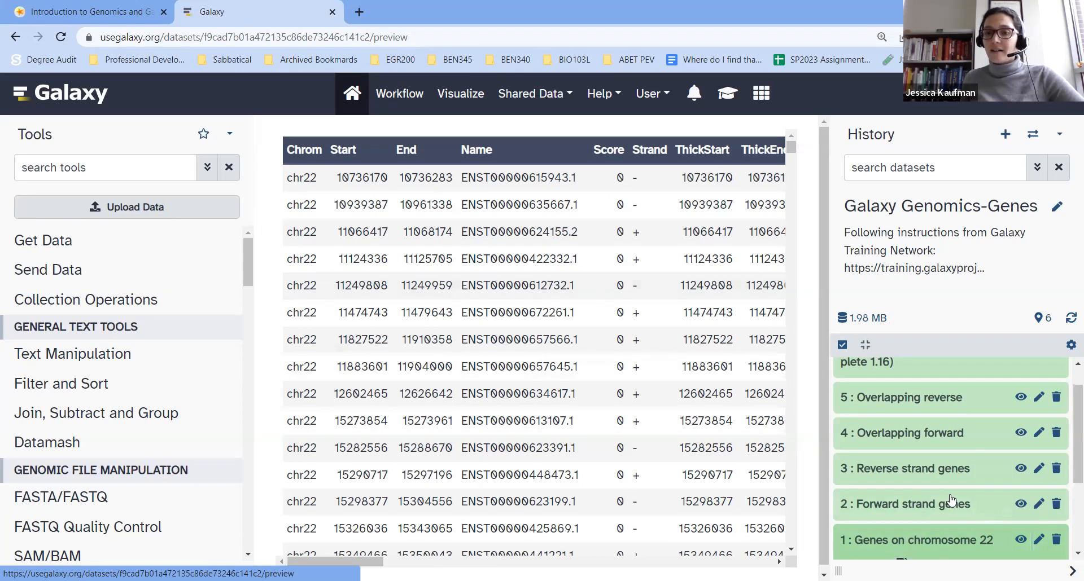
pyautogui.scroll(-3, 931, 496)
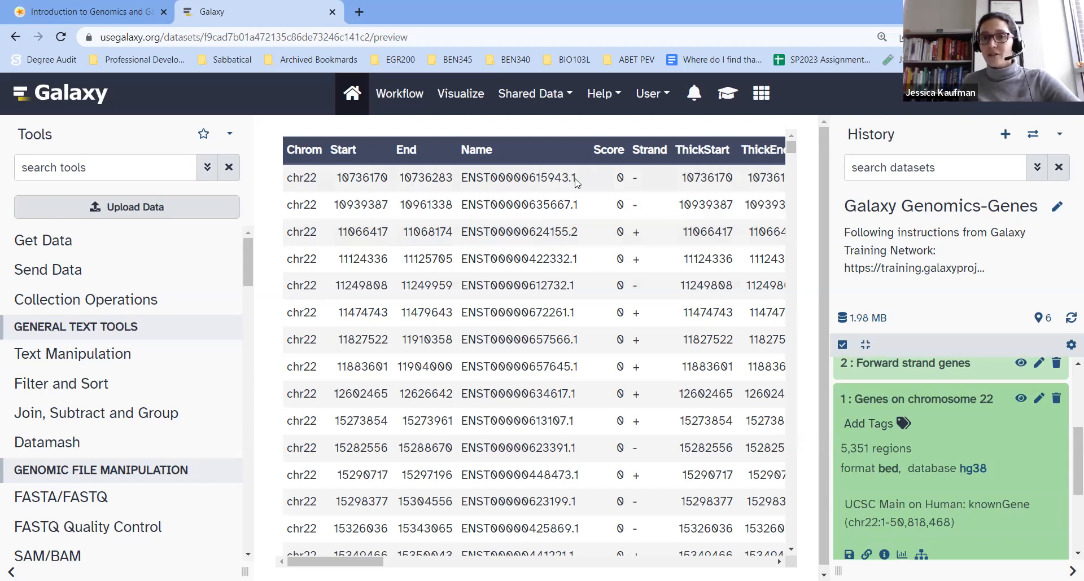
pyautogui.click(886, 402)
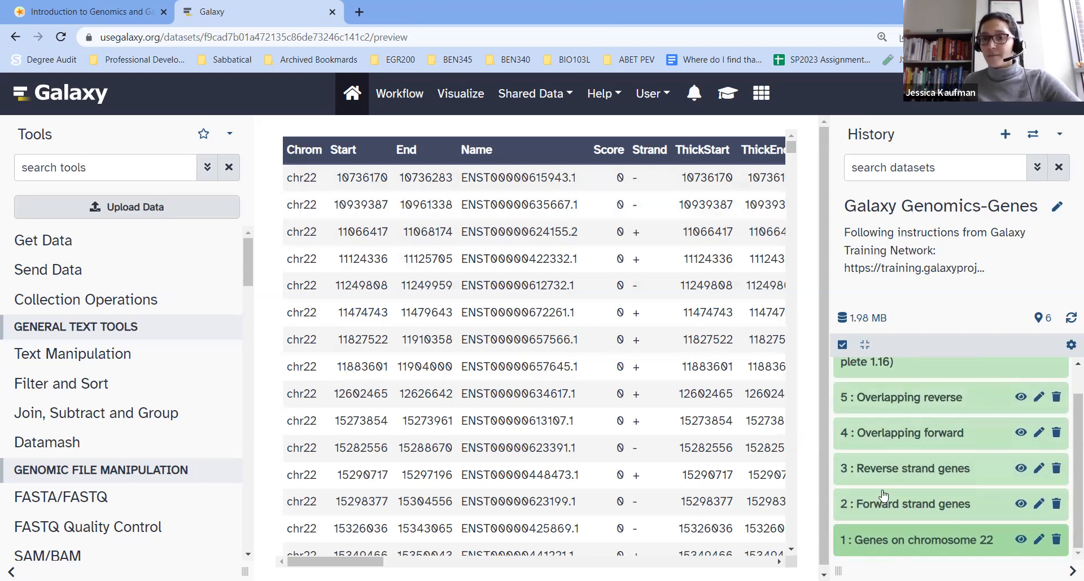
# Step: Open the rerun settings of the "Forward strand genes" dataset and search the tools for "filter"
pyautogui.click(902, 508)
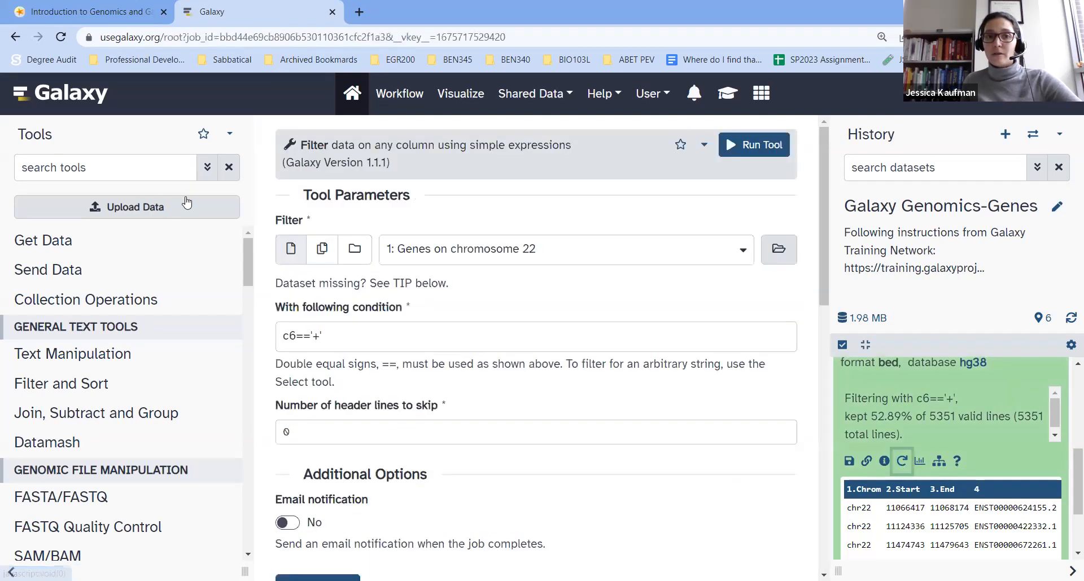
pyautogui.click(99, 169)
pyautogui.write('filter')
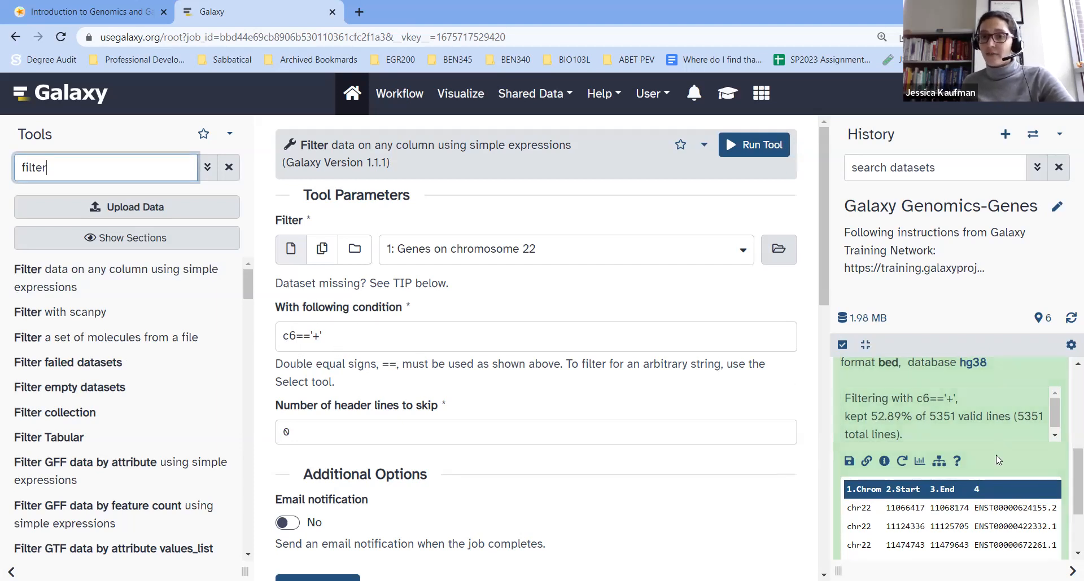
# Step: Open the Filter rerun settings of the "Reverse strand genes" dataset, then collapse its summary
pyautogui.scroll(5, 996, 455)
pyautogui.click(926, 463)
pyautogui.scroll(-3, 918, 496)
pyautogui.click(901, 496)
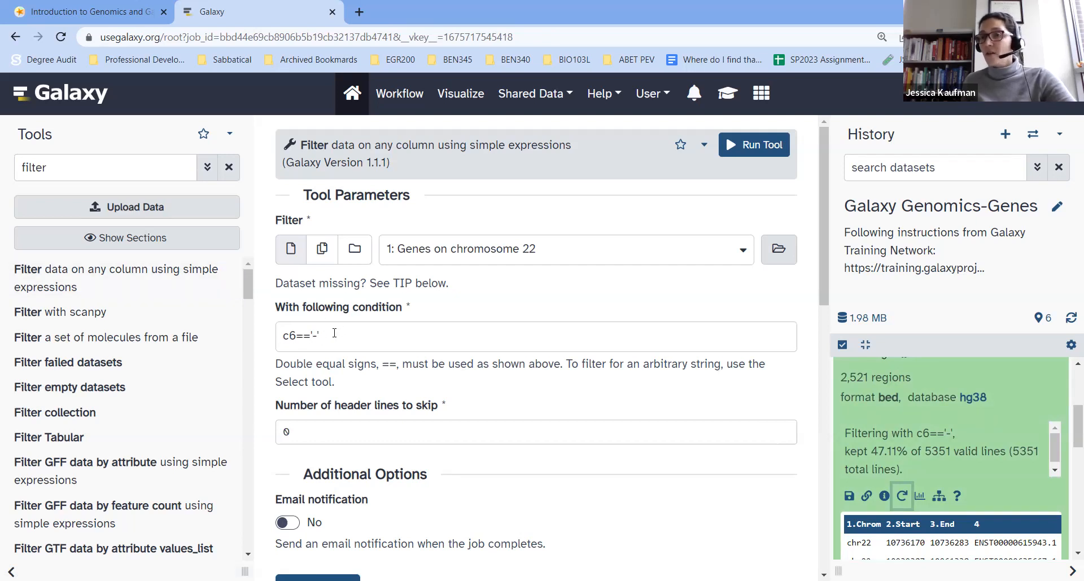
pyautogui.scroll(4, 990, 445)
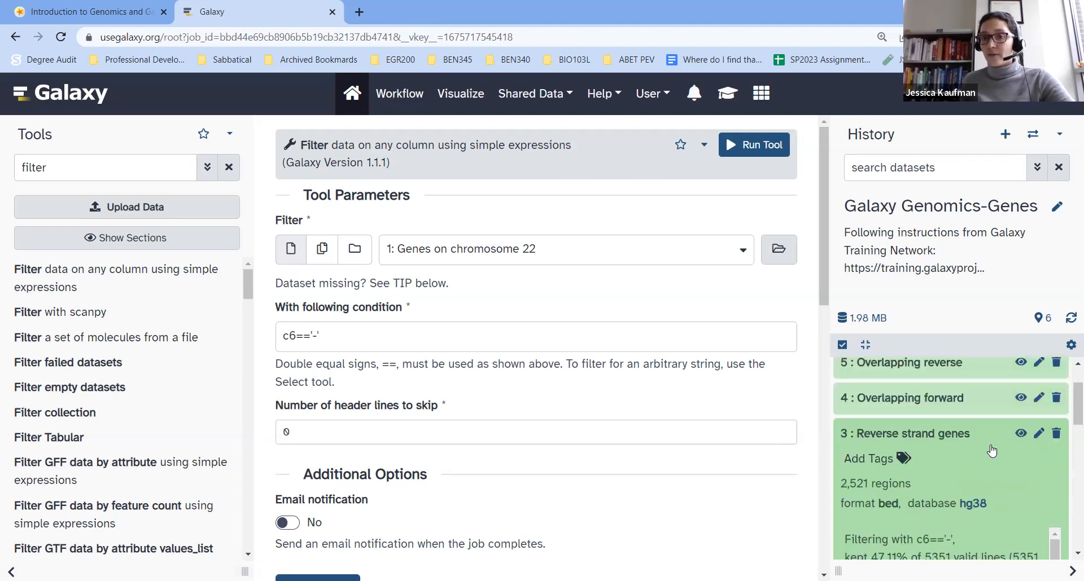
pyautogui.click(906, 502)
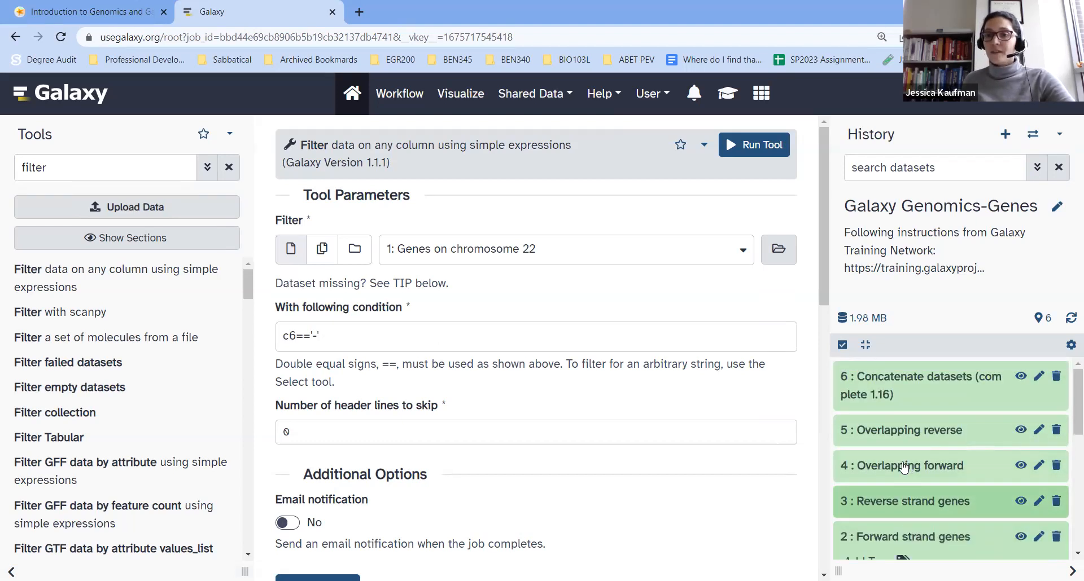
# Step: Replace the tool search term with "intersect"
pyautogui.moveTo(61, 168); pyautogui.dragTo(10, 176)
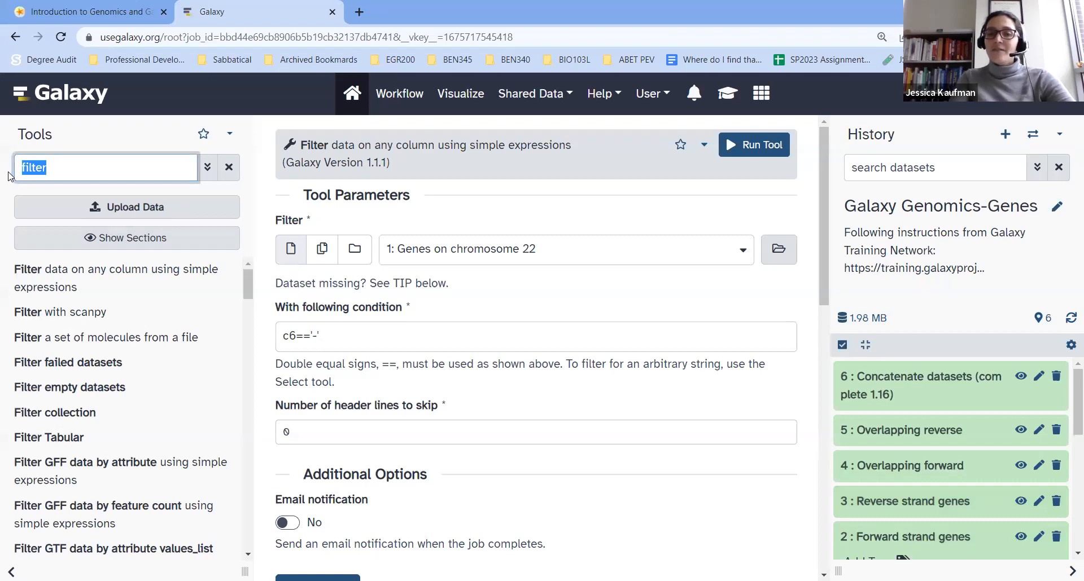
pyautogui.press('BackSpace')
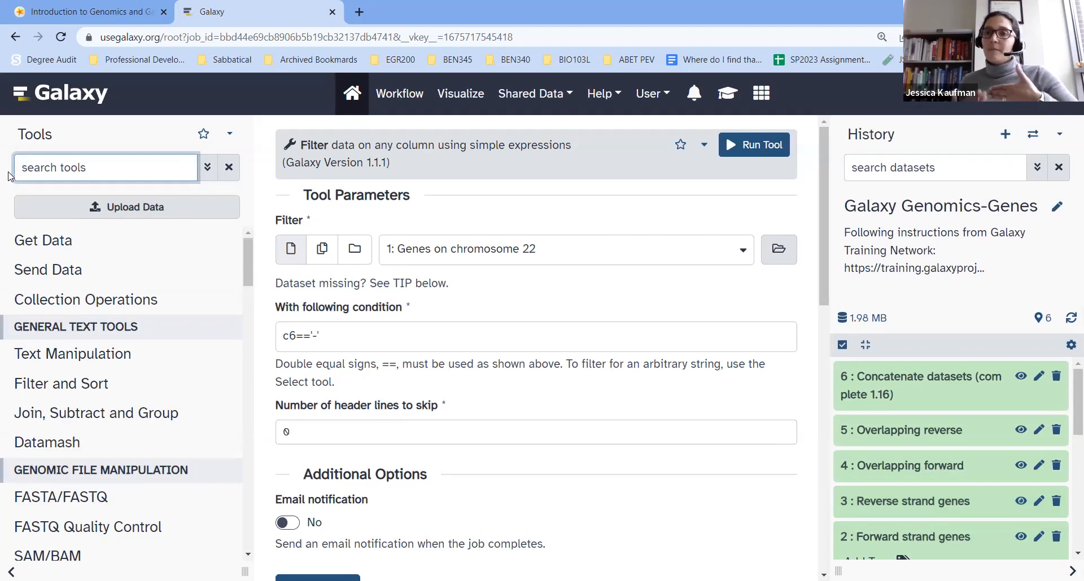
pyautogui.write('in')
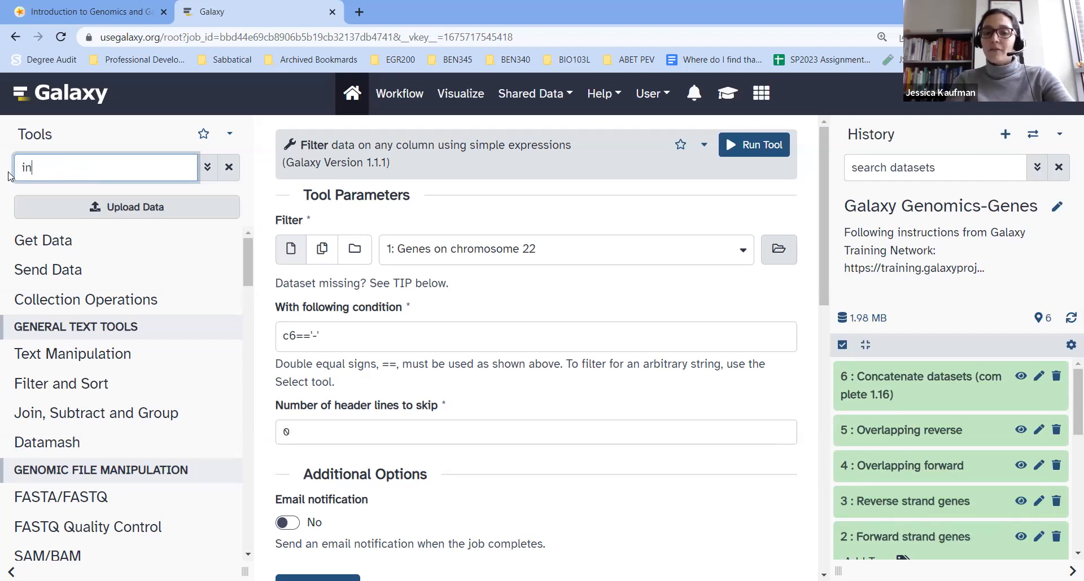
pyautogui.write('tersect')
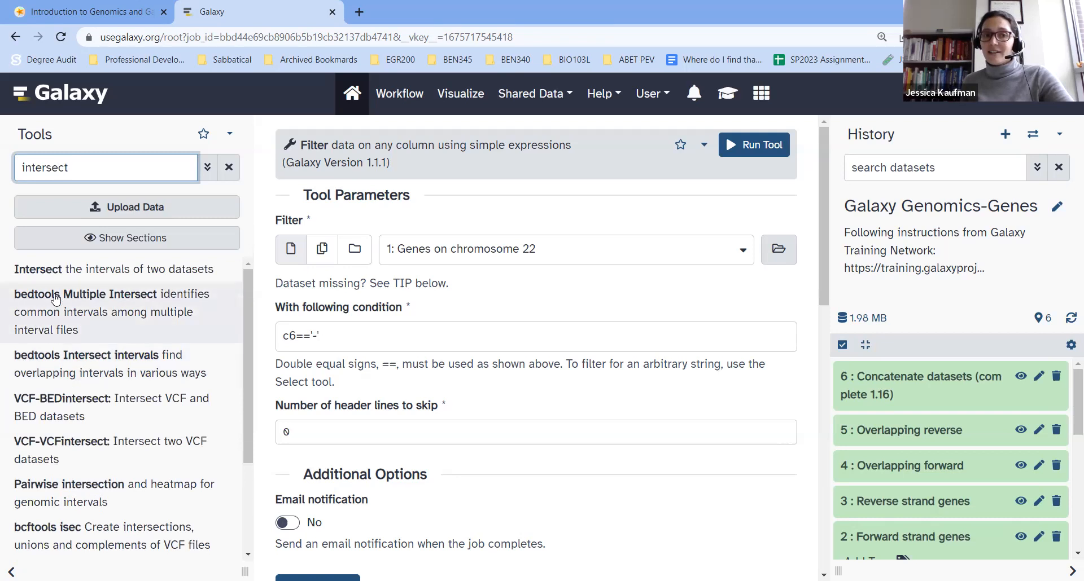
# Step: Examine the Intersect rerun settings and dataset information of the "Overlapping forward" dataset
pyautogui.click(921, 466)
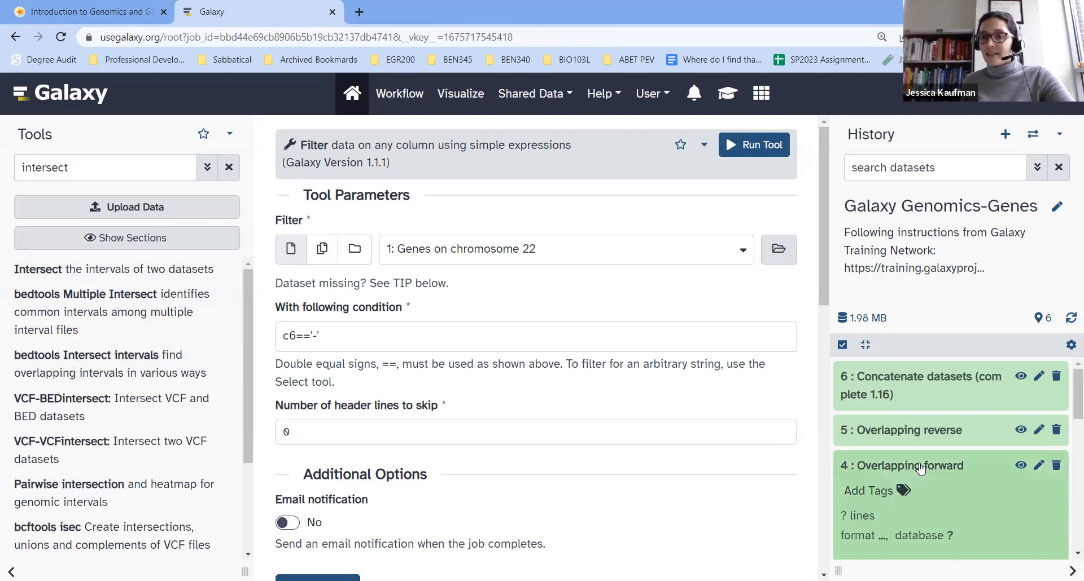
pyautogui.scroll(-2, 906, 446)
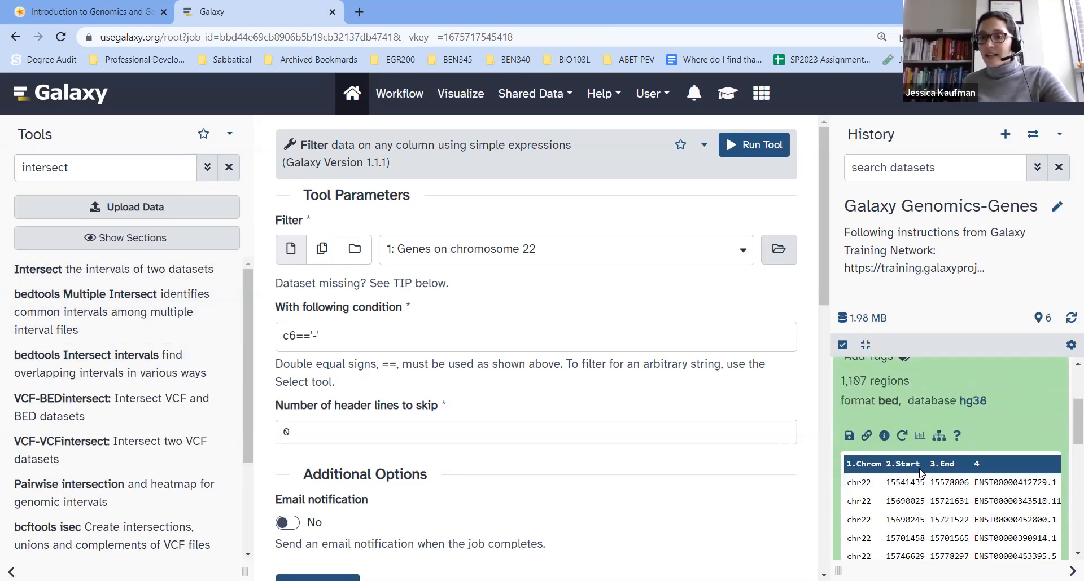
pyautogui.click(902, 431)
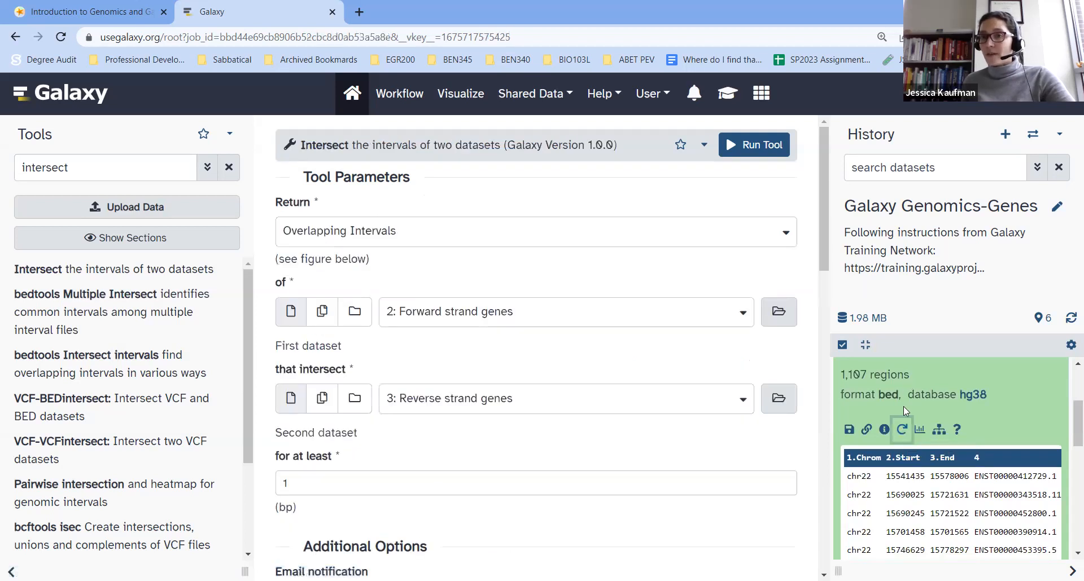
pyautogui.click(884, 431)
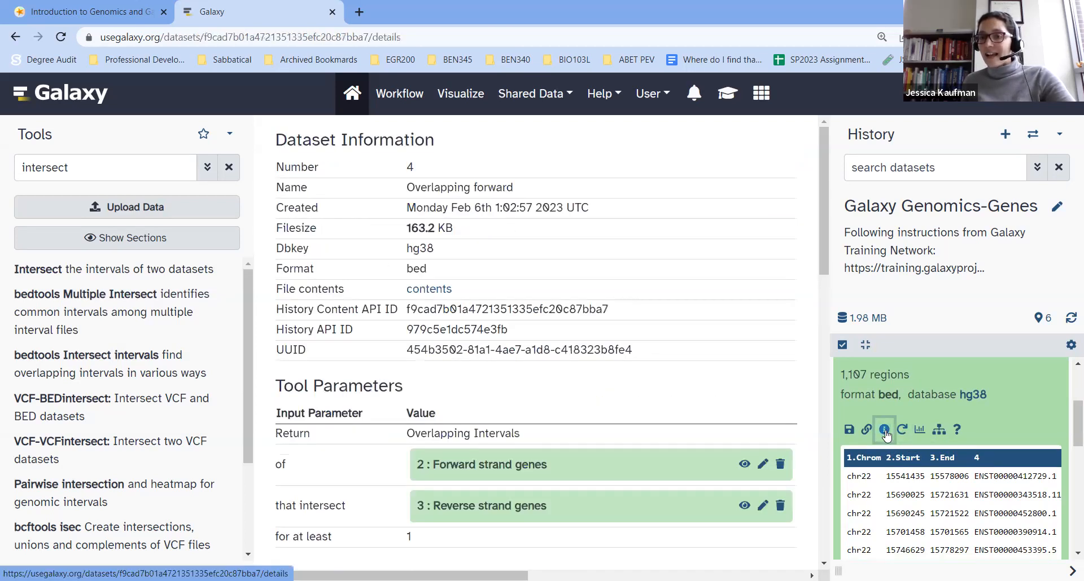
pyautogui.scroll(-2, 441, 337)
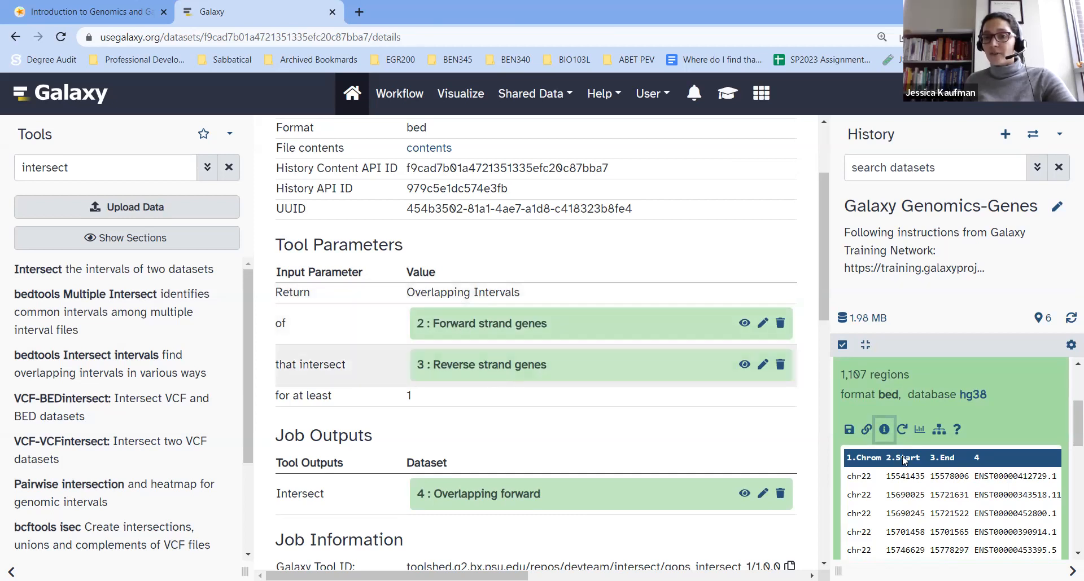
pyautogui.scroll(3, 903, 462)
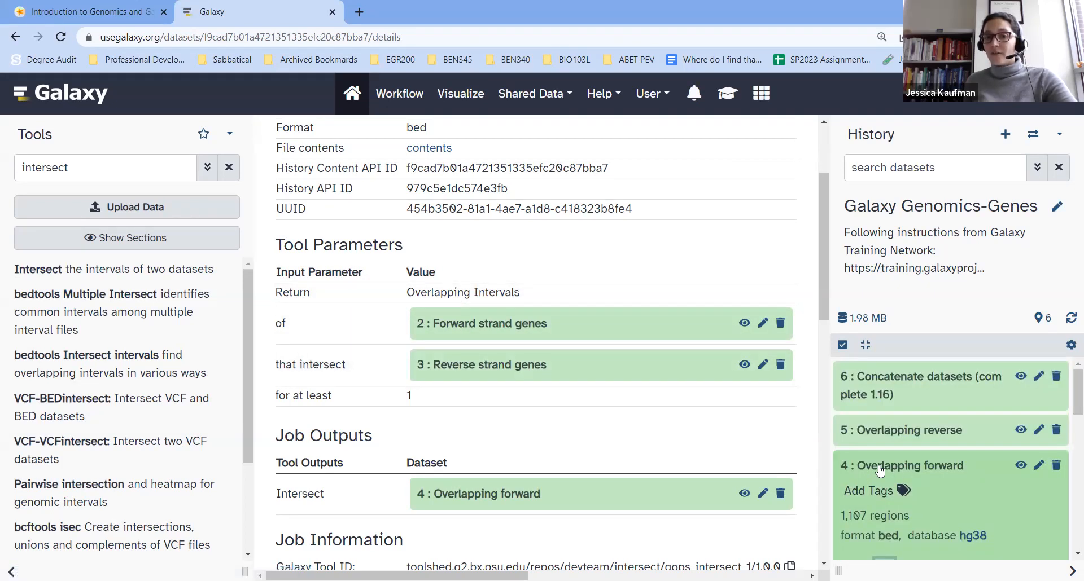
# Step: Examine the input parameters in the dataset information of the "Overlapping reverse" dataset
pyautogui.click(913, 436)
pyautogui.scroll(-2, 921, 471)
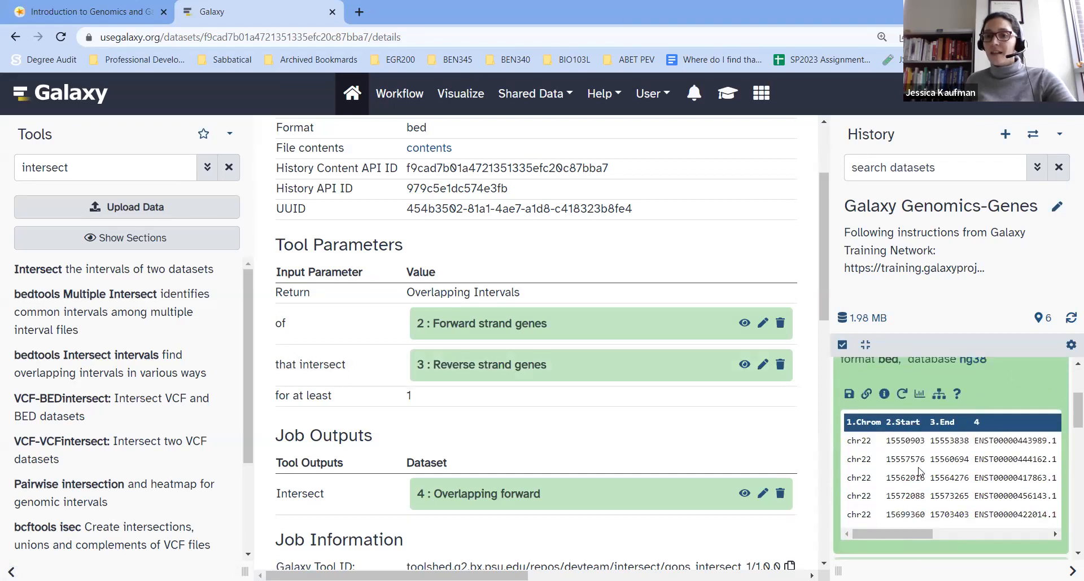
pyautogui.click(884, 394)
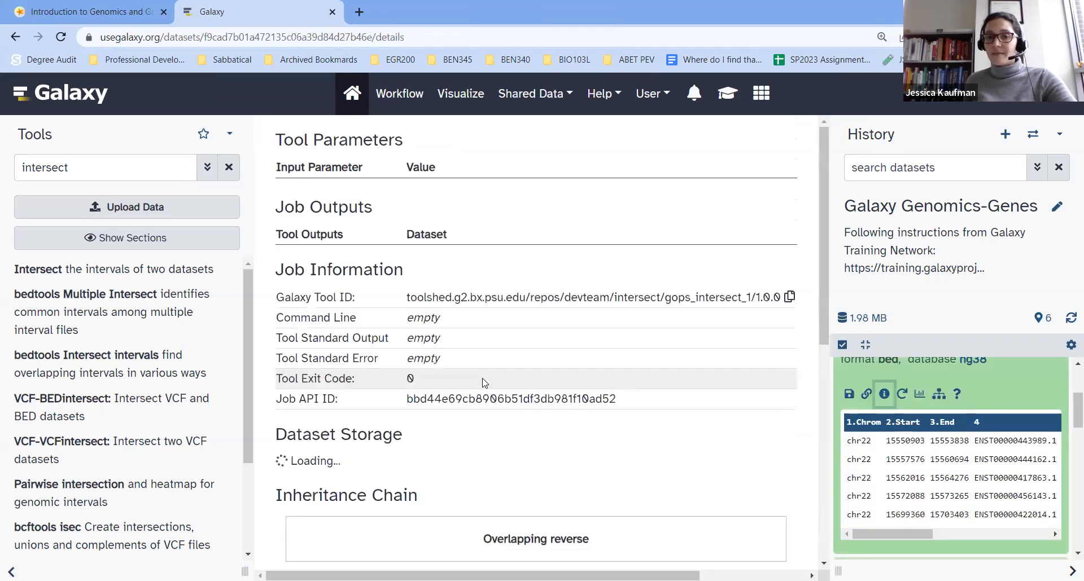
pyautogui.scroll(-3, 485, 305)
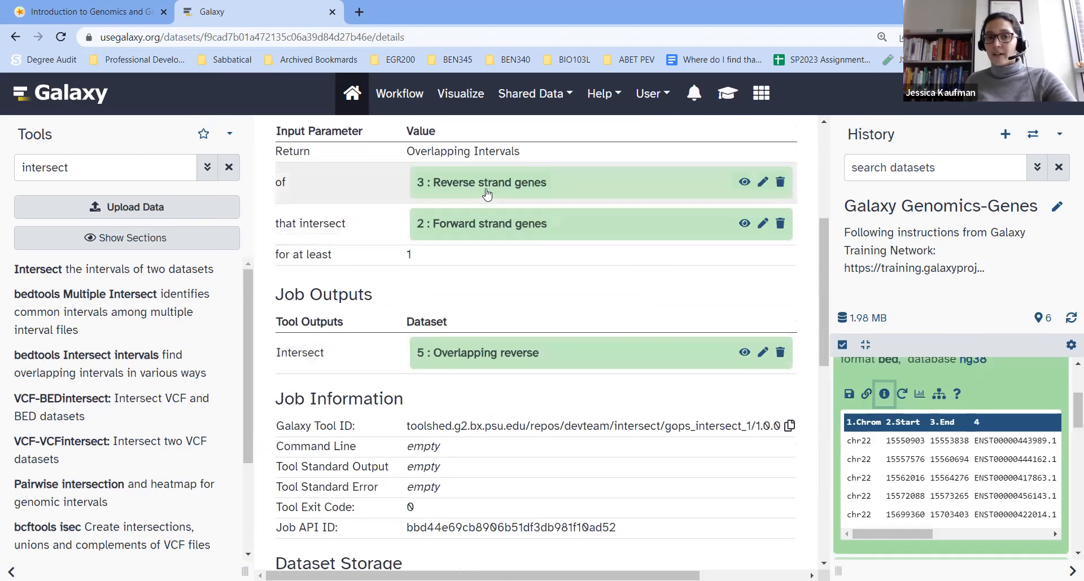
# Step: Collapse the summaries of the "Overlapping reverse" and "Overlapping forward" datasets in the history
pyautogui.scroll(1, 983, 442)
pyautogui.scroll(2, 984, 441)
pyautogui.click(929, 432)
pyautogui.click(918, 465)
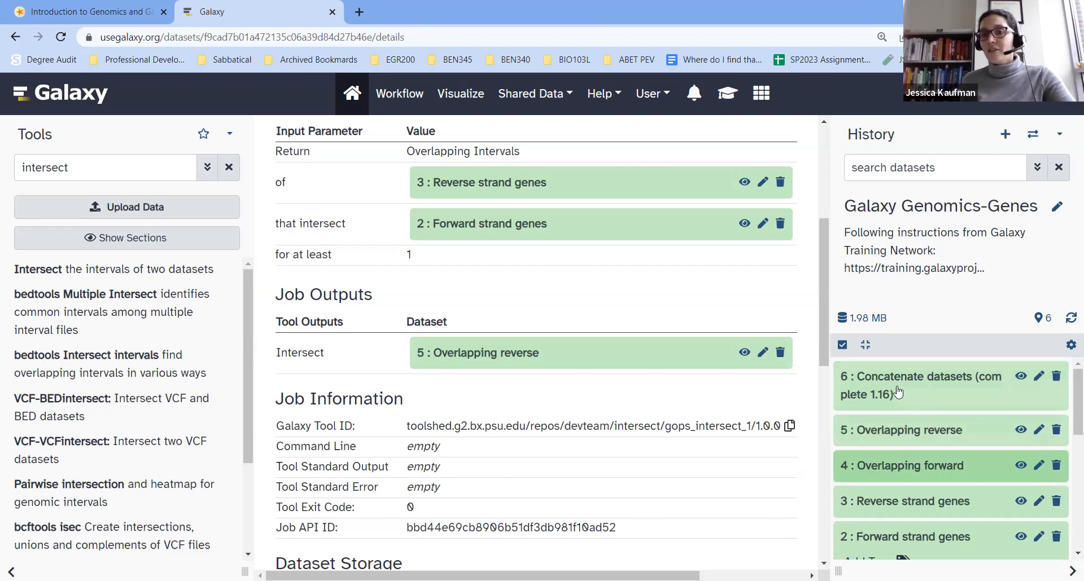
# Step: Replace the tool search term with "conc" and expand the summary of the "Concatenate datasets (complete 1.16)" dataset
pyautogui.moveTo(88, 165); pyautogui.dragTo(3, 165)
pyautogui.write('conc')
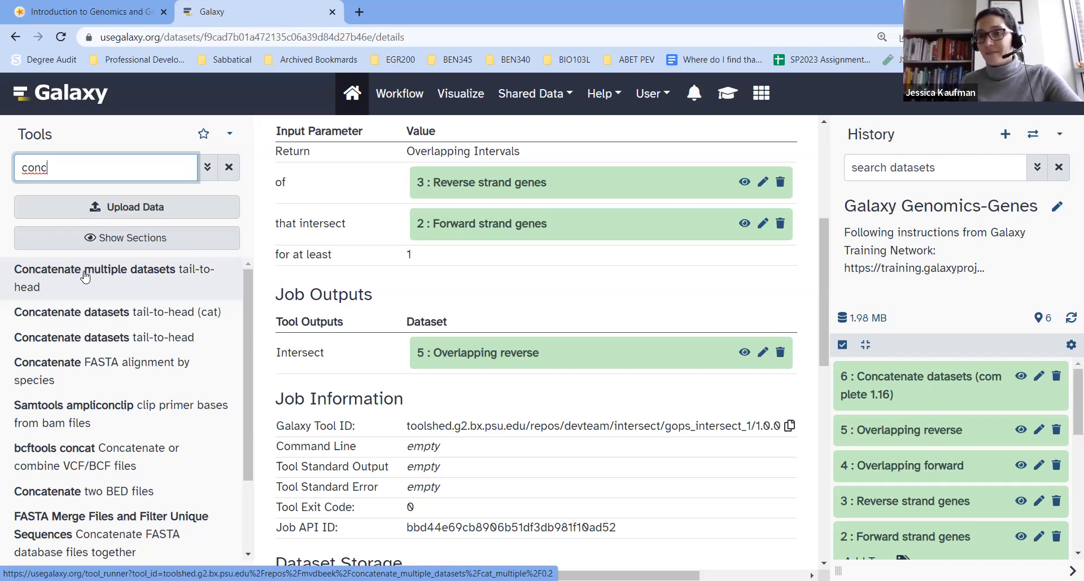
pyautogui.click(884, 383)
pyautogui.scroll(-2, 890, 427)
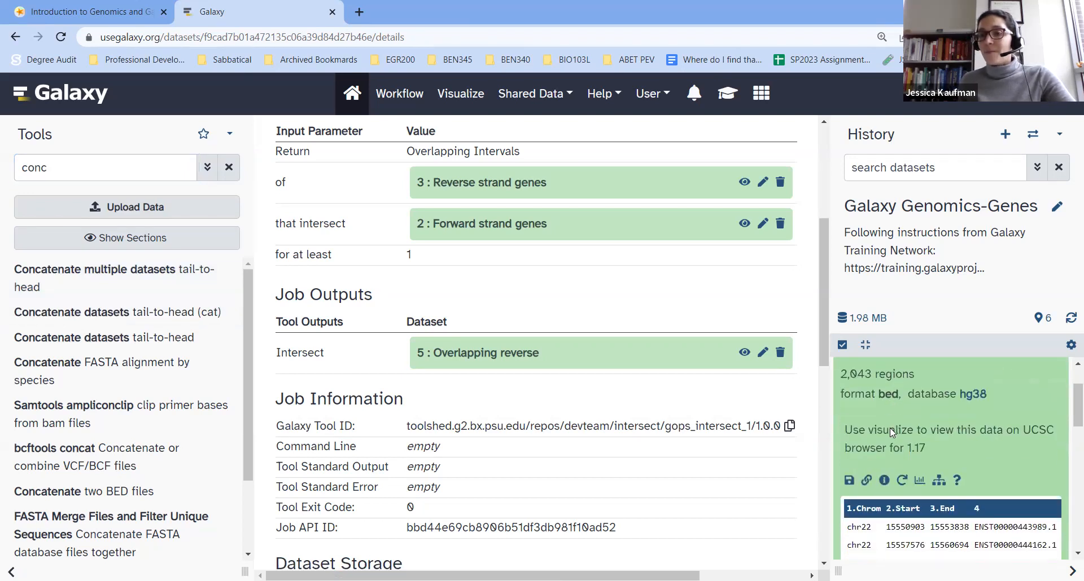
pyautogui.scroll(2, 895, 438)
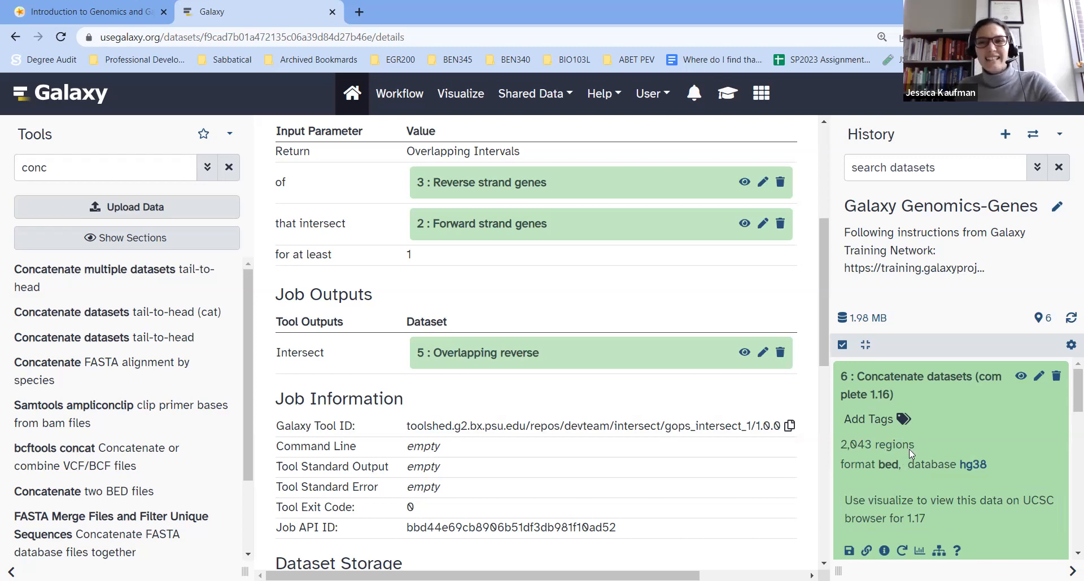
pyautogui.scroll(-1, 934, 438)
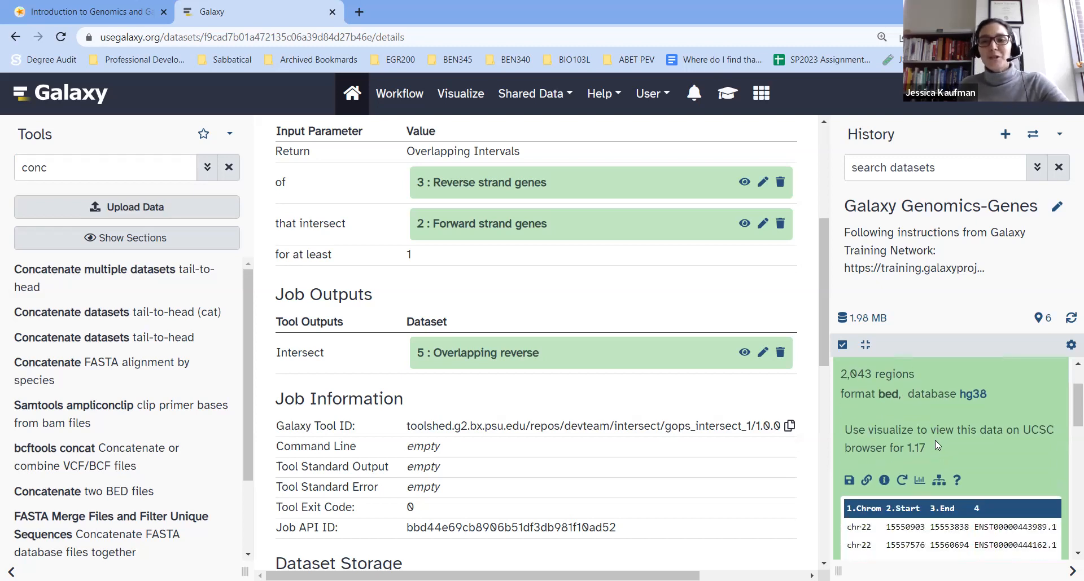
# Step: Display the concatenated dataset at UCSC main from its visualization options and zoom the genome view out 10x
pyautogui.click(919, 482)
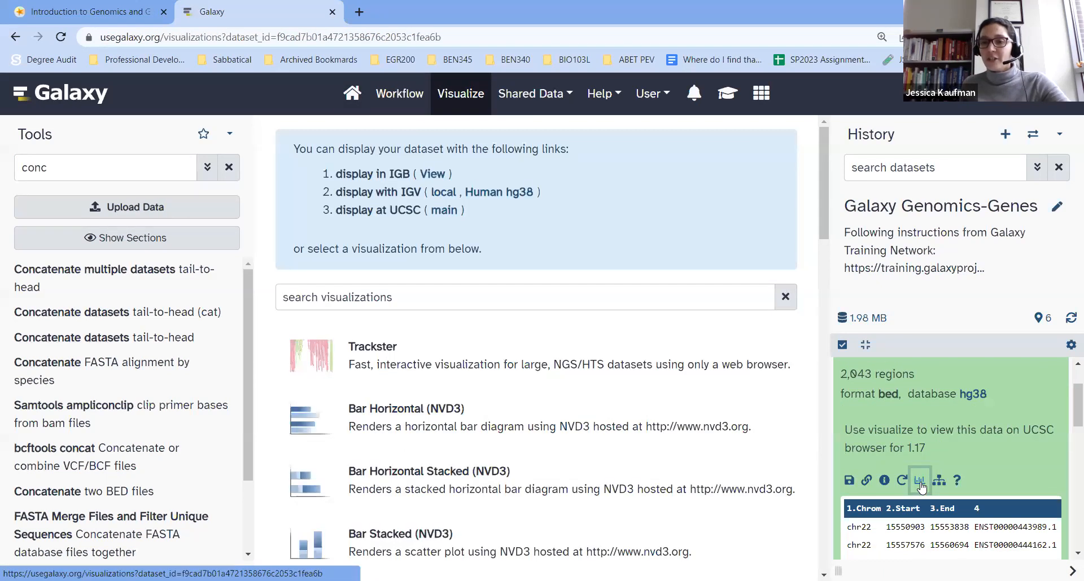
pyautogui.click(443, 211)
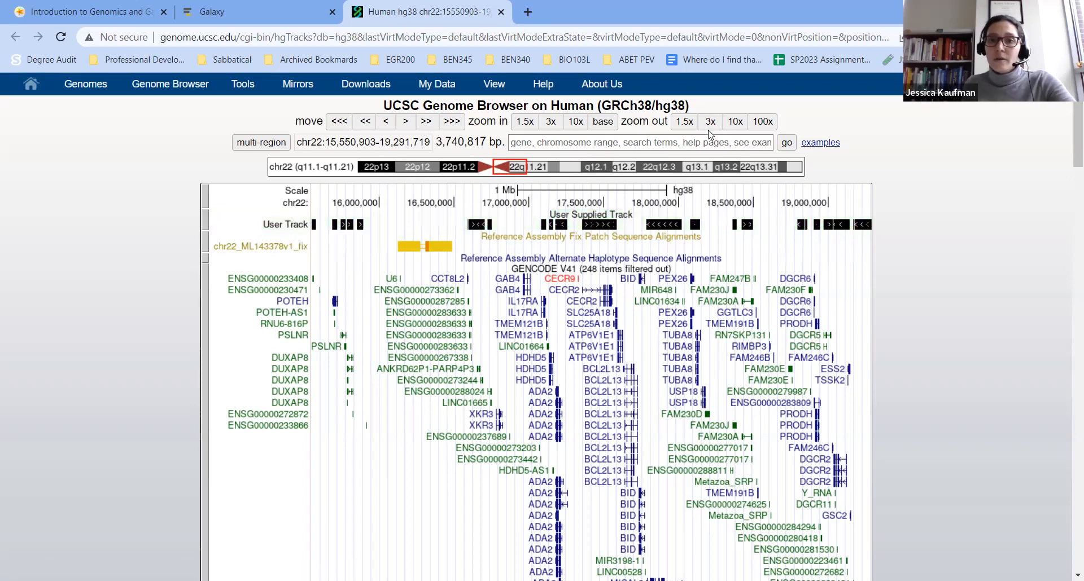
pyautogui.click(735, 122)
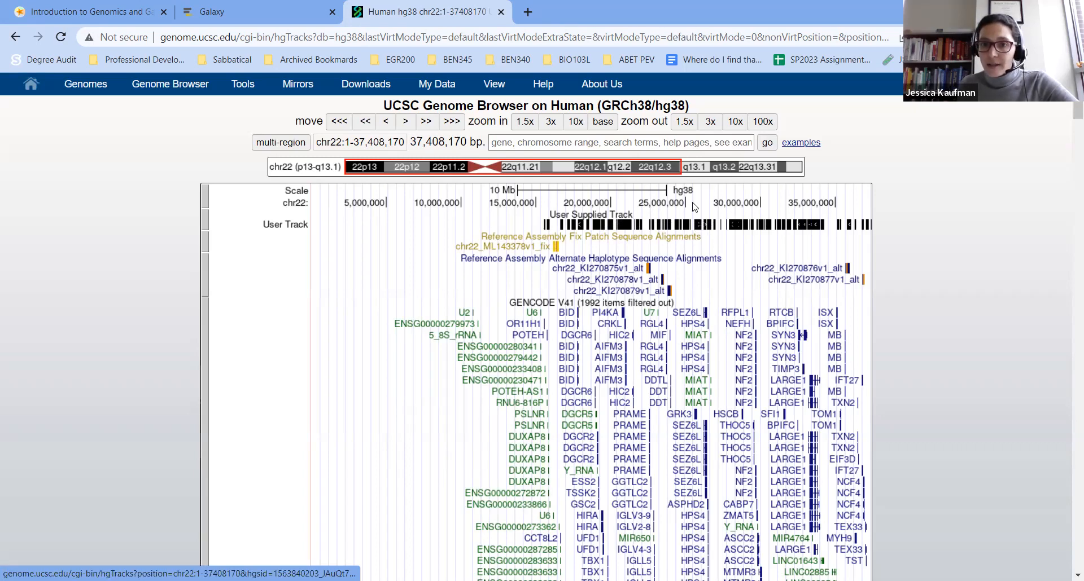
pyautogui.moveTo(692, 202); pyautogui.dragTo(707, 204)
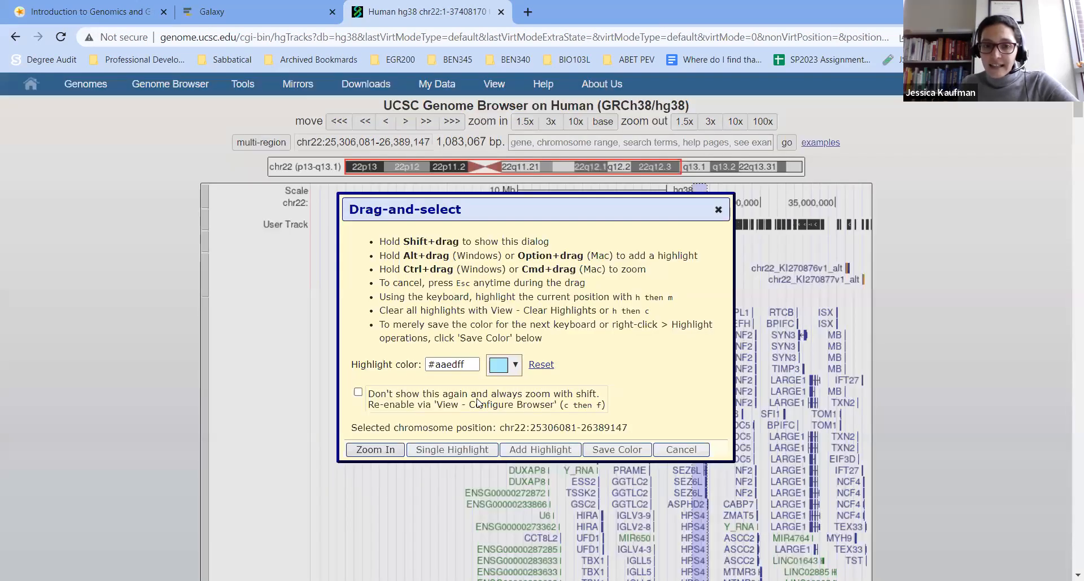
pyautogui.click(397, 453)
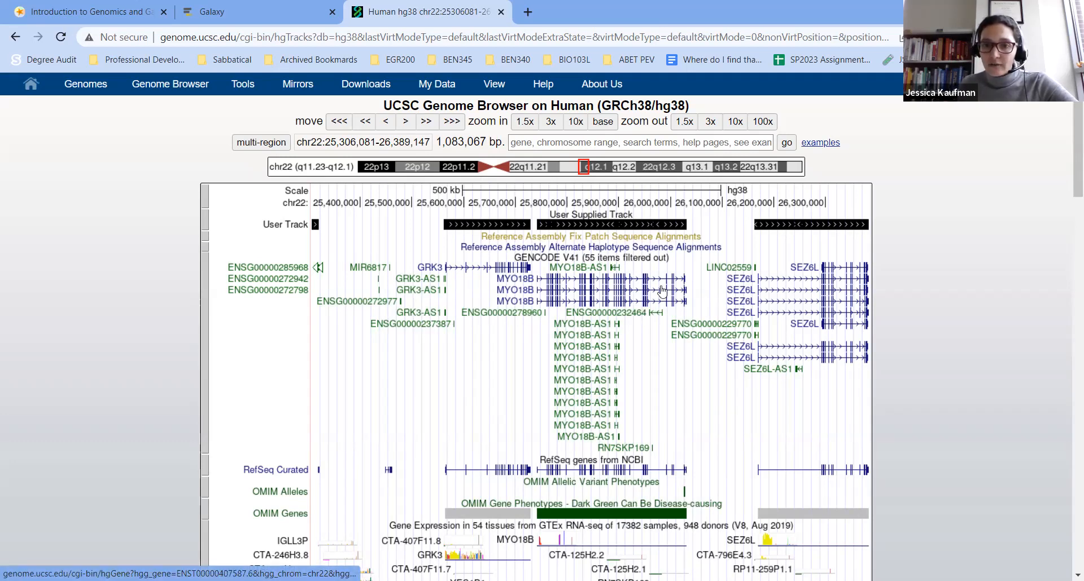
pyautogui.moveTo(632, 198); pyautogui.dragTo(671, 203)
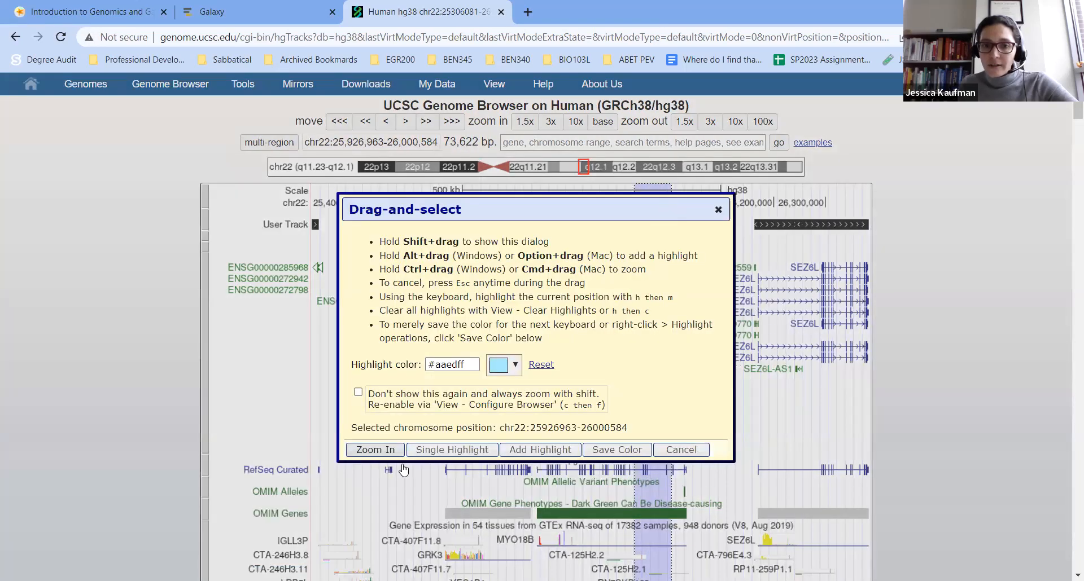
pyautogui.click(373, 454)
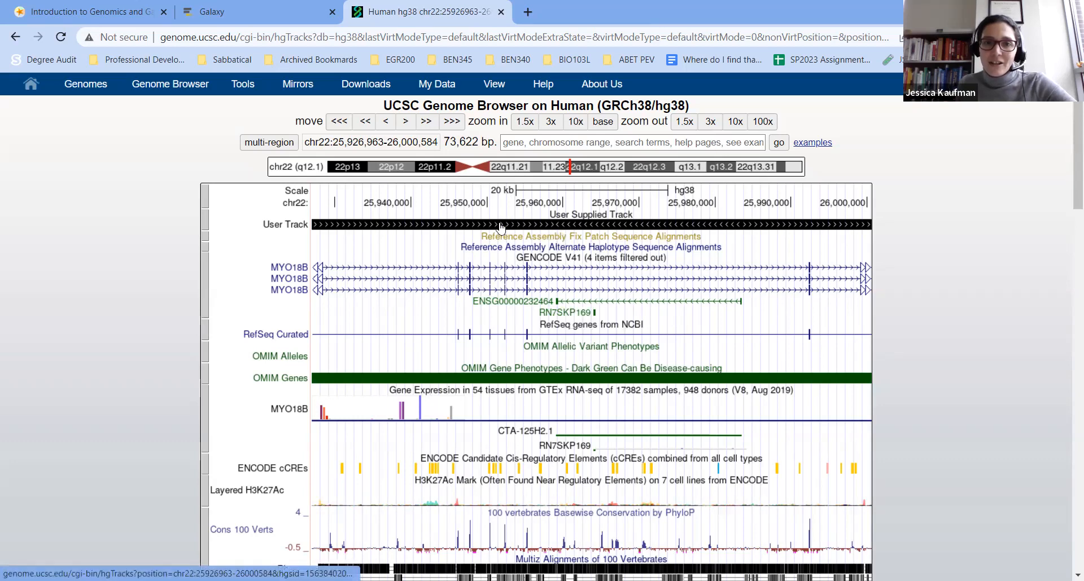
pyautogui.moveTo(503, 204); pyautogui.dragTo(523, 206)
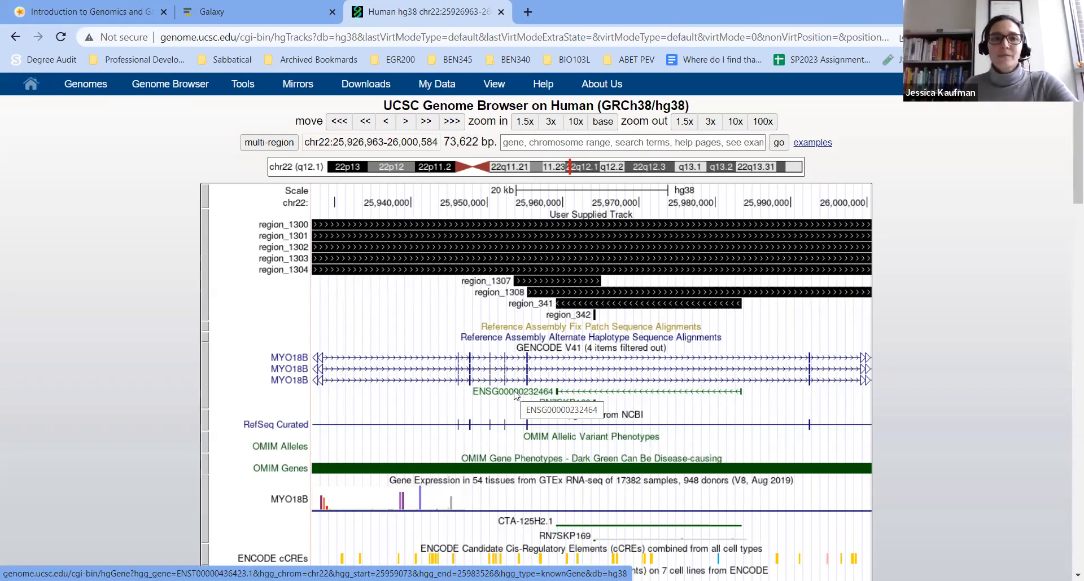
# Step: Switch back to Galaxy and collapse the summary of the "Concatenate datasets (complete 1.16)" dataset
pyautogui.click(241, 18)
pyautogui.scroll(1, 967, 449)
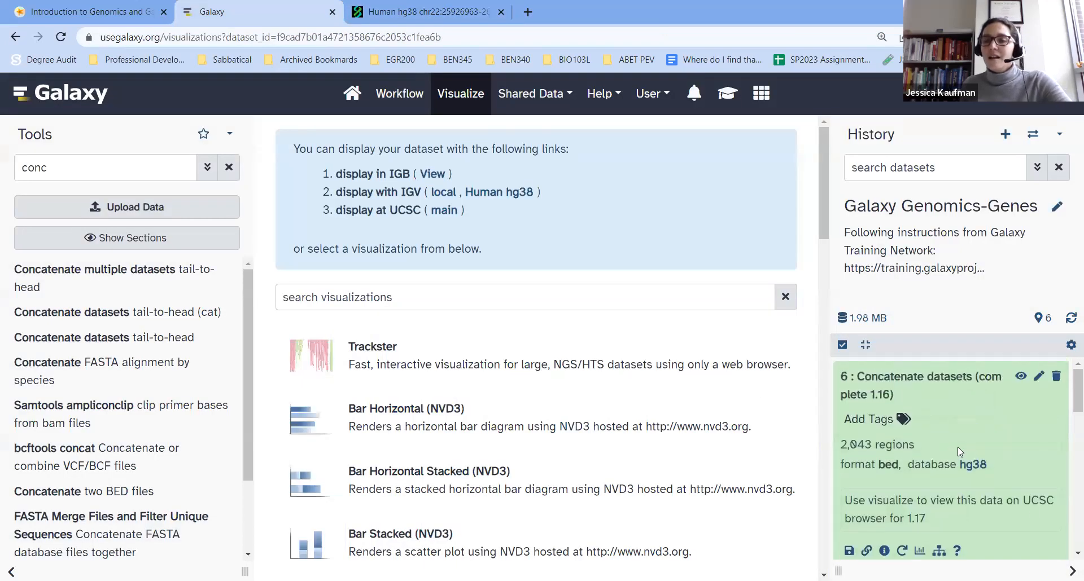
pyautogui.click(895, 398)
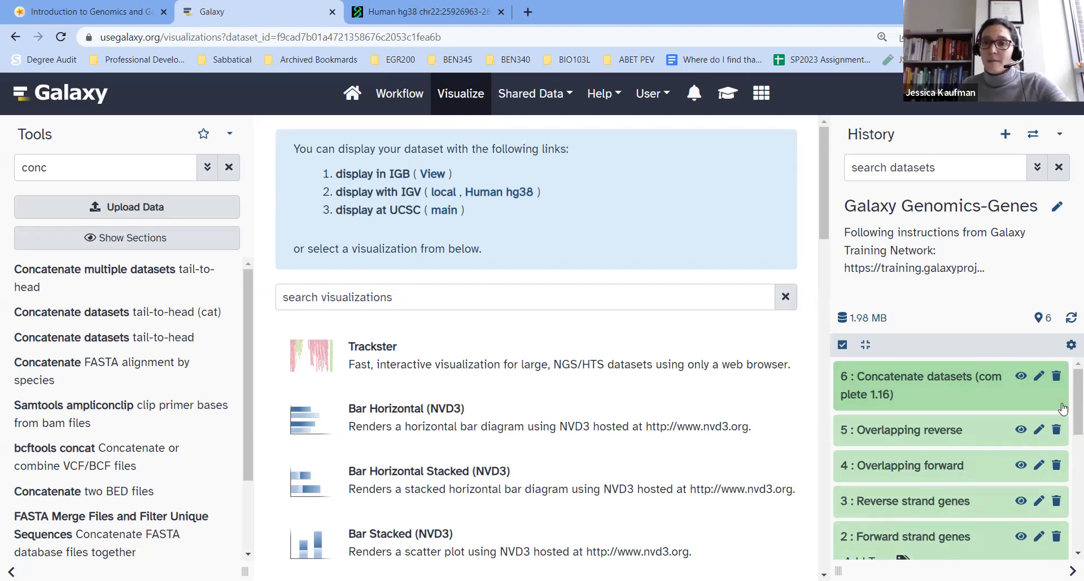
pyautogui.click(1070, 344)
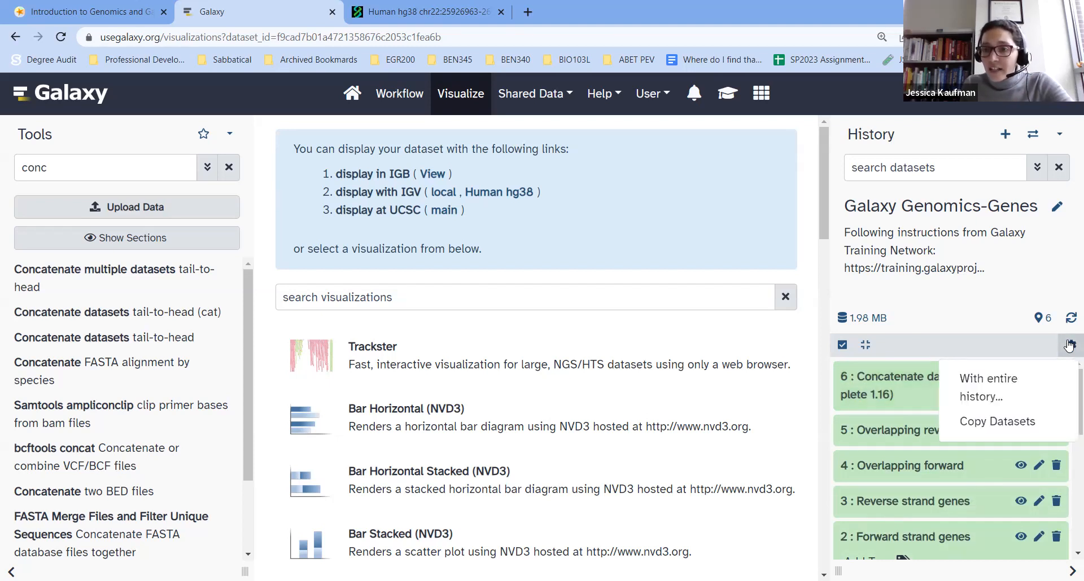
pyautogui.click(994, 339)
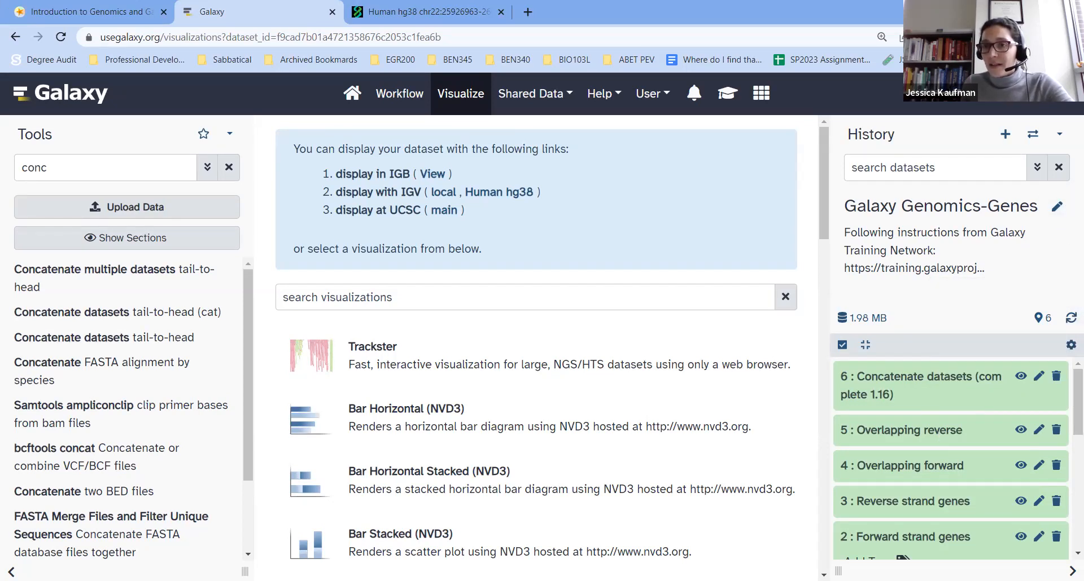
pyautogui.click(1059, 134)
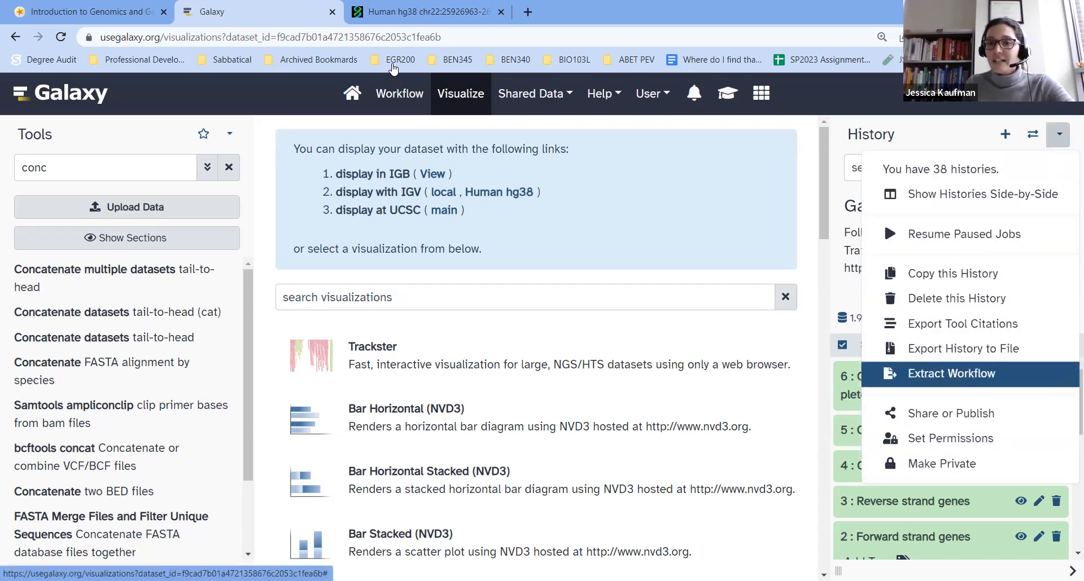
# Step: Open the workflow constructed from history 'Galaxy Genomics-Genes' for editing and examine its steps from the input bed file to Concatenate datasets
pyautogui.click(399, 94)
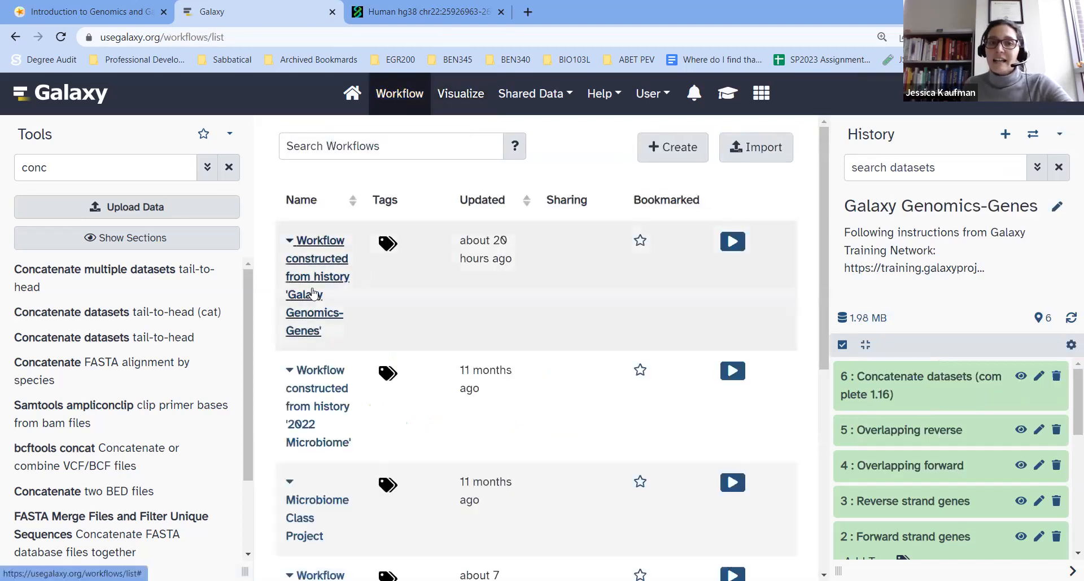
pyautogui.click(327, 261)
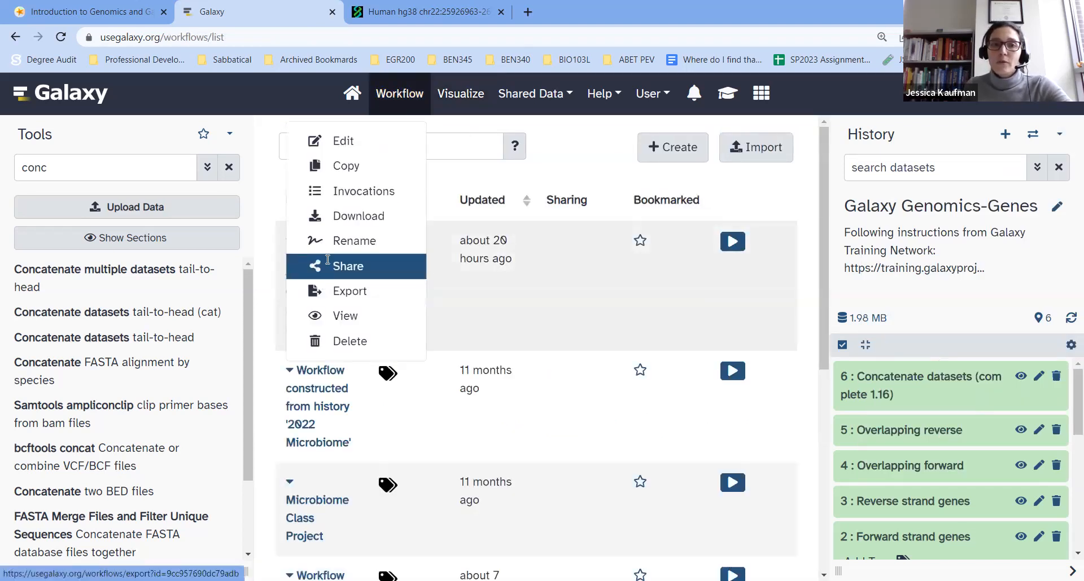
pyautogui.click(335, 142)
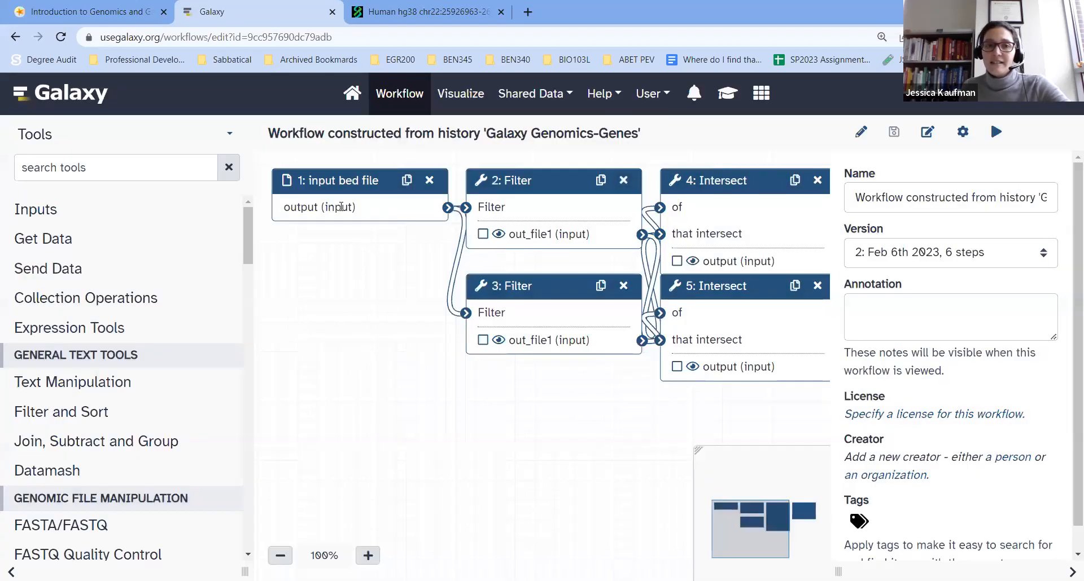
pyautogui.moveTo(495, 211)
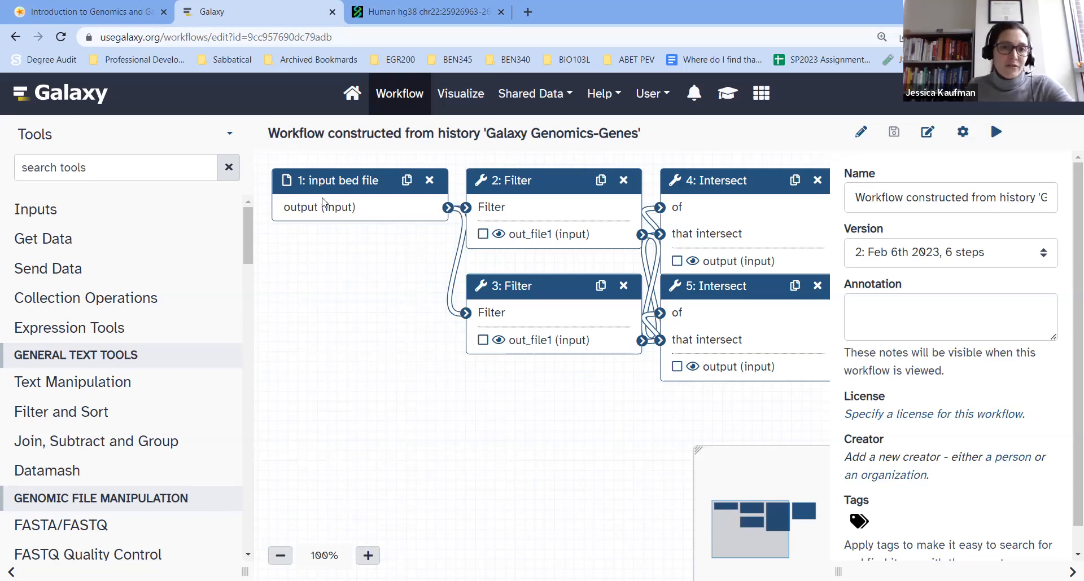
pyautogui.click(325, 181)
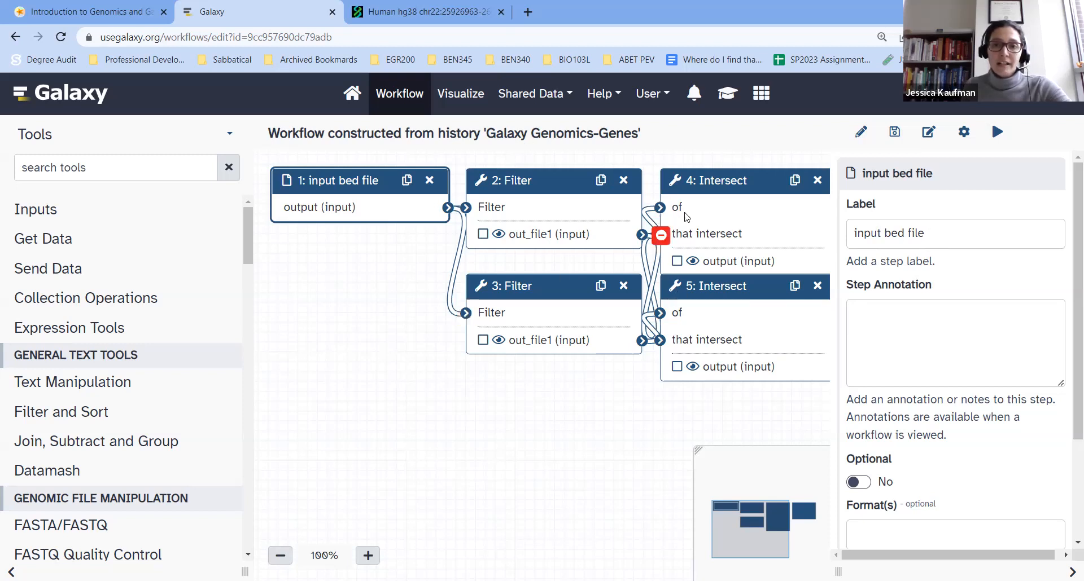
pyautogui.hscroll(5, 642, 519)
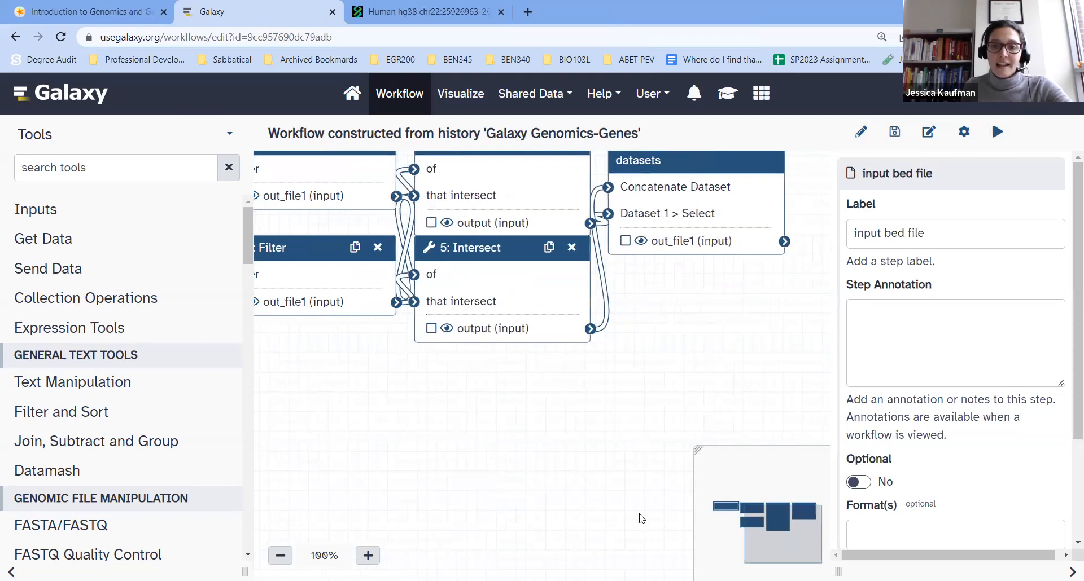
pyautogui.scroll(1, 642, 518)
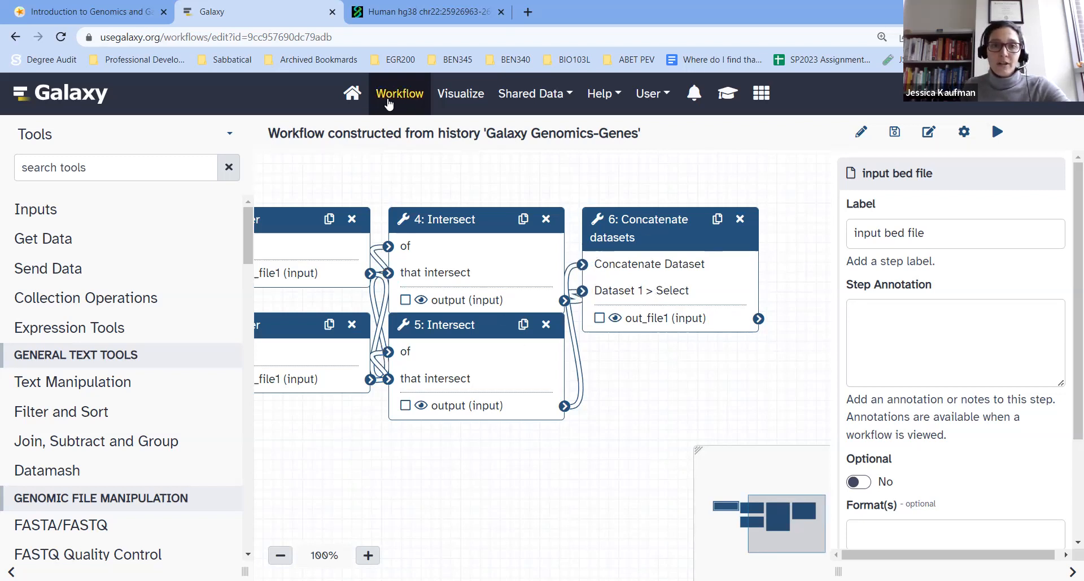
# Step: Leave the workflow editor without saving and return to the Galaxy home page
pyautogui.click(361, 94)
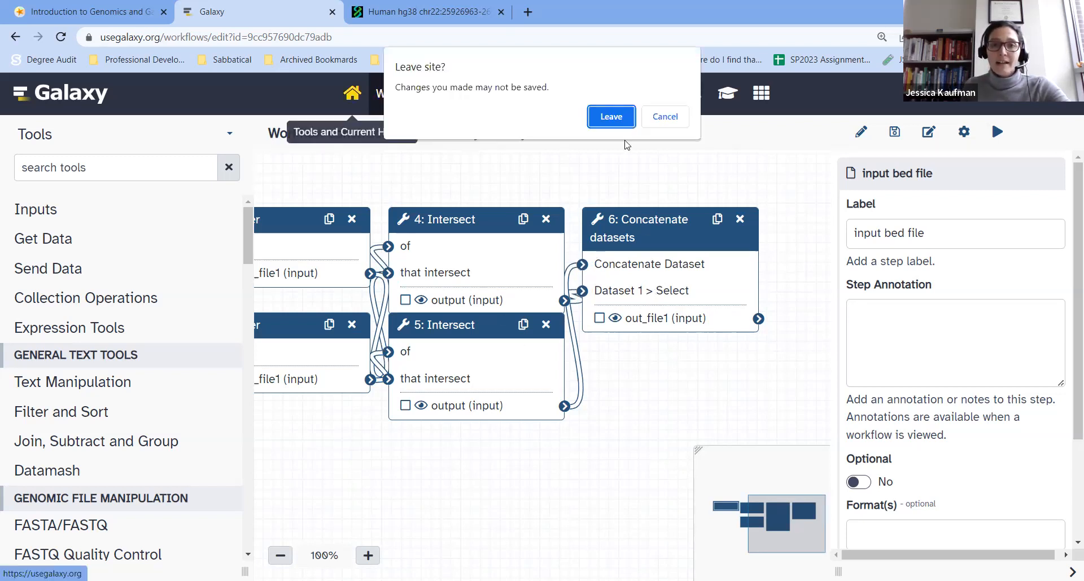
pyautogui.click(665, 116)
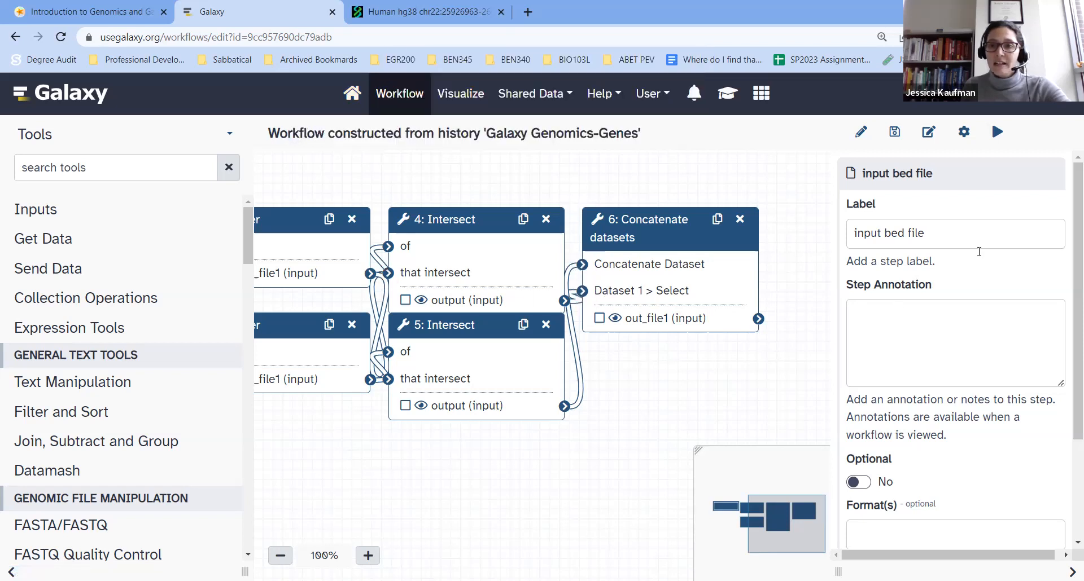
pyautogui.click(350, 99)
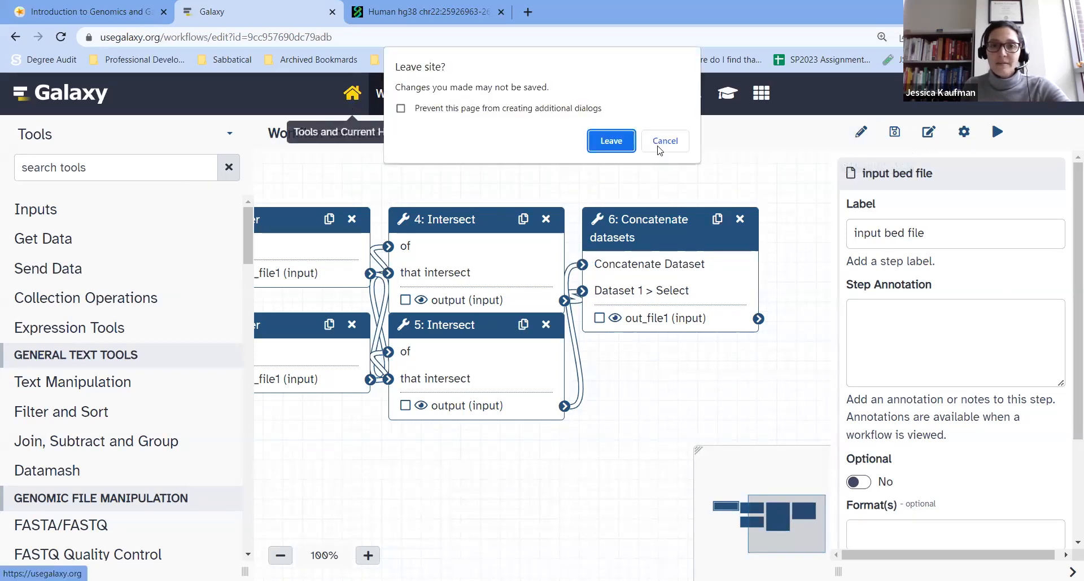
pyautogui.click(621, 148)
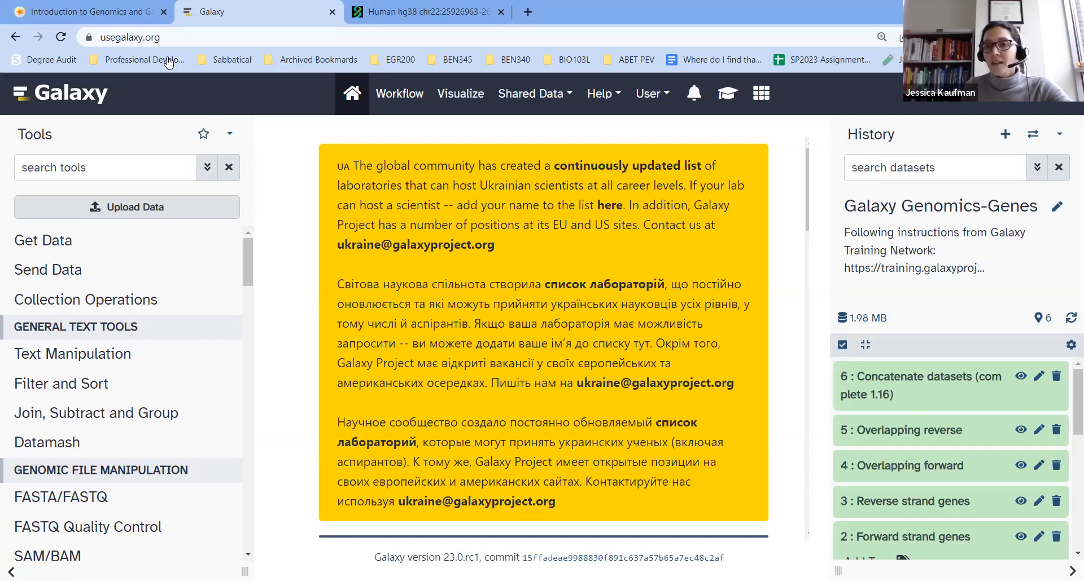
# Step: Collapse the summary of the "Forward strand genes" dataset in the history
pyautogui.scroll(-4, 918, 444)
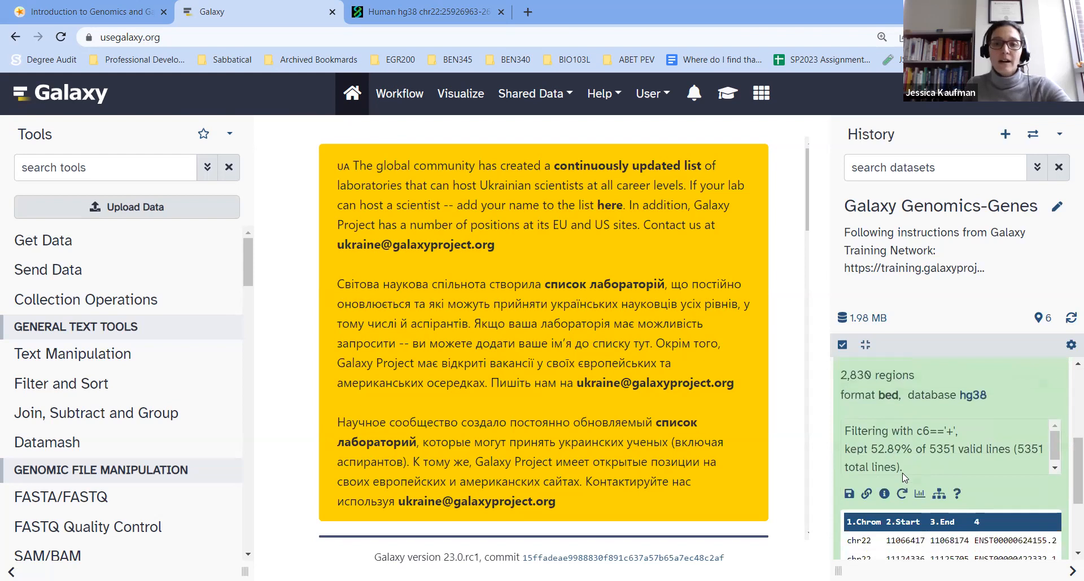
pyautogui.scroll(3, 901, 473)
pyautogui.click(932, 480)
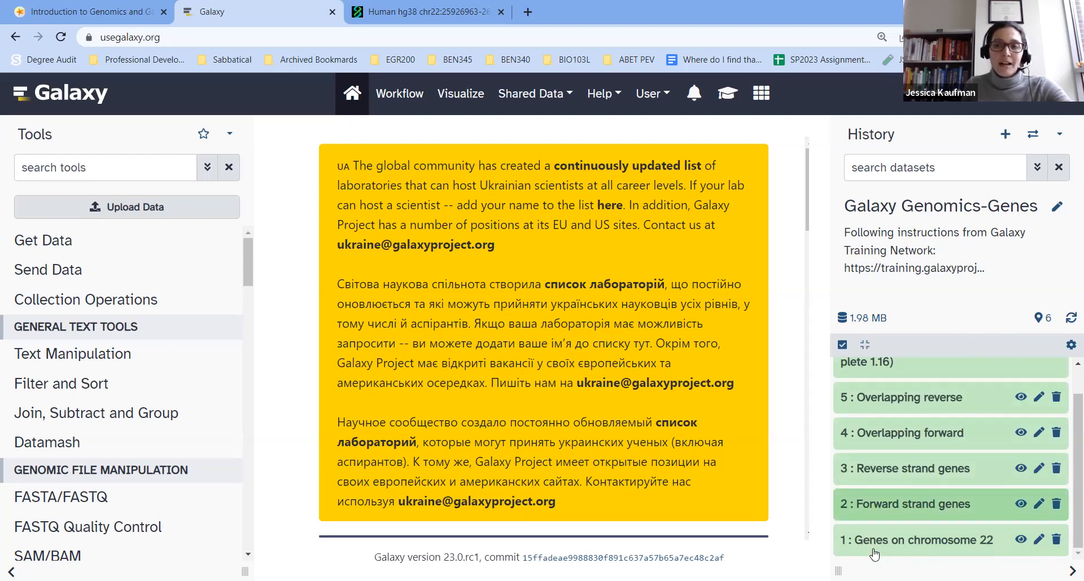
# Step: Open the form for copying datasets between histories, select "Genes on chromosome 22" as a source item and deselect it again
pyautogui.click(1071, 347)
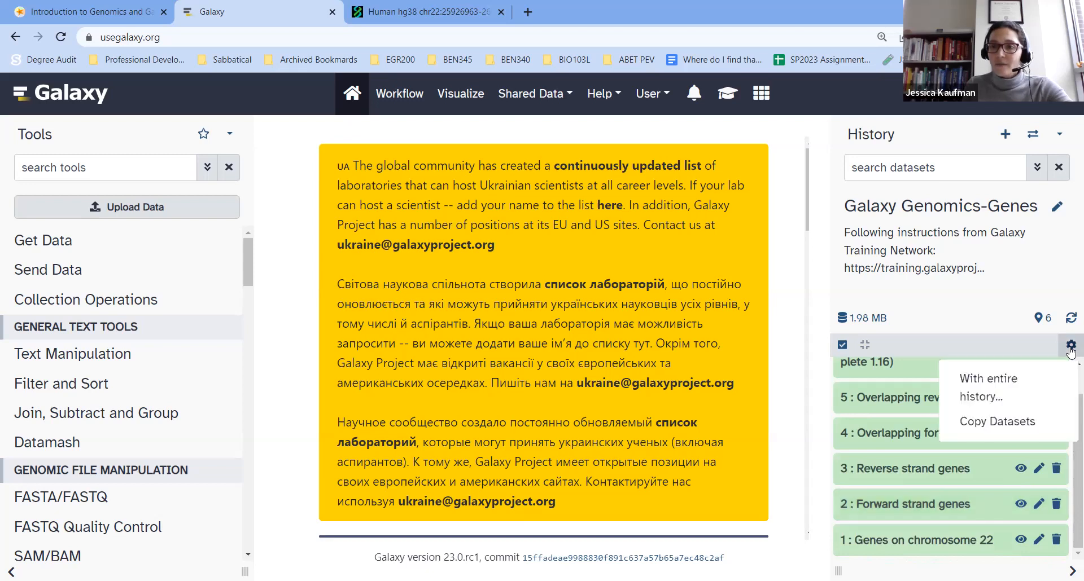
pyautogui.click(1020, 429)
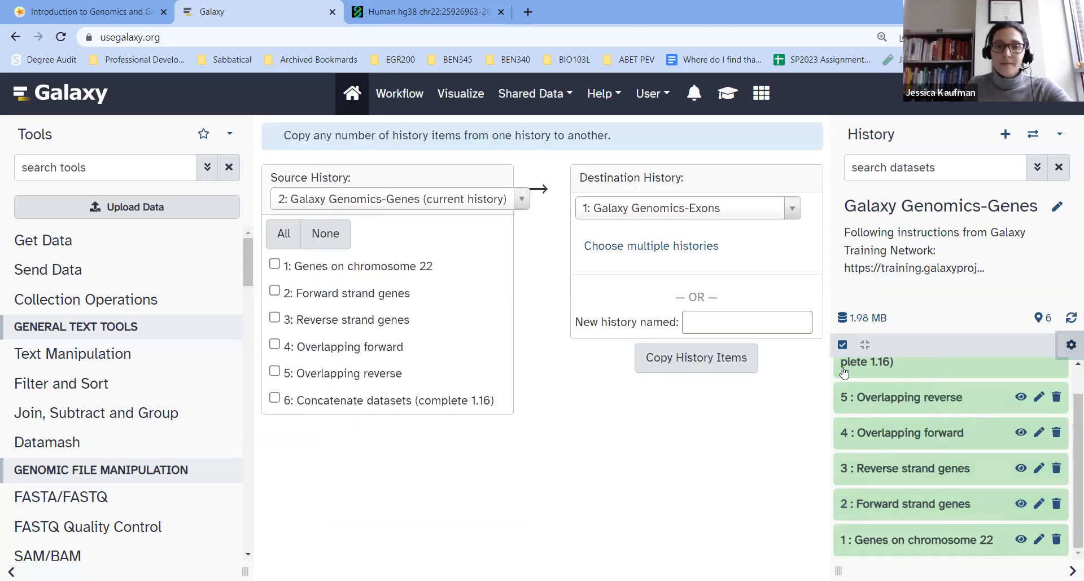
pyautogui.click(276, 265)
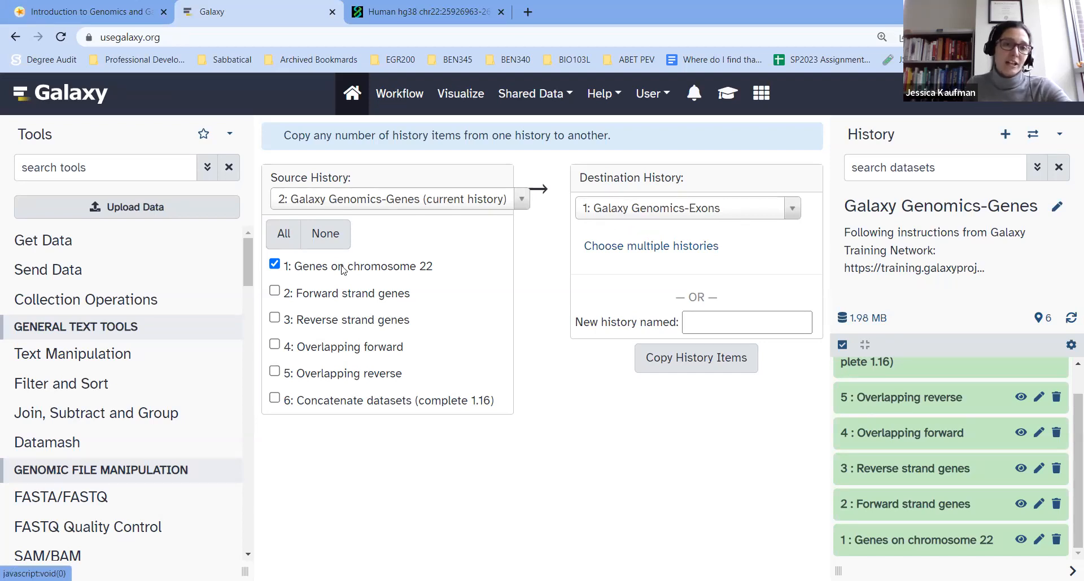
pyautogui.click(302, 267)
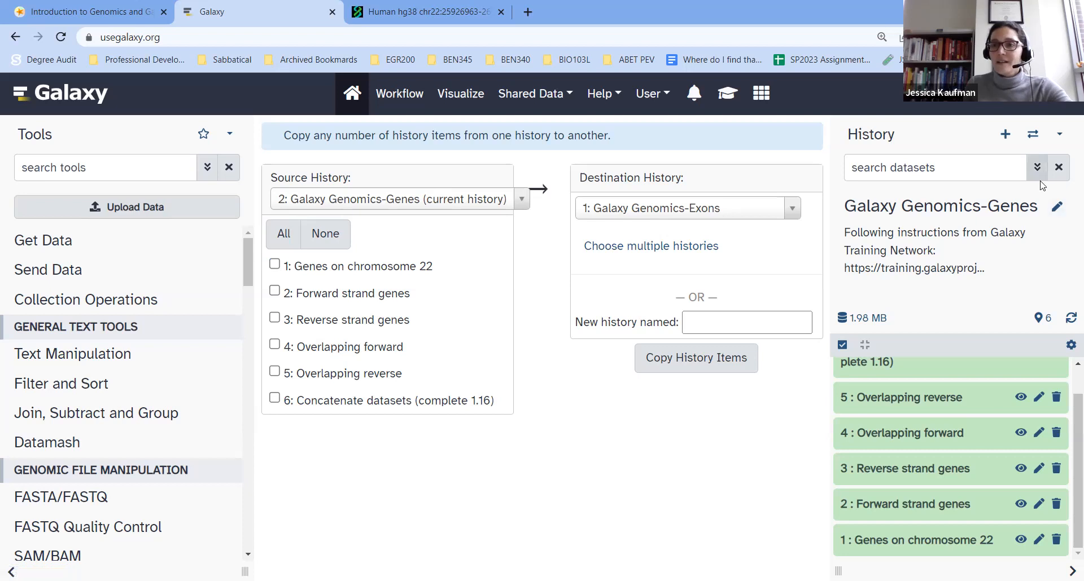
# Step: Switch to the "Galaxy Genomics-Exons" history and expand the summary of its "Genes on chromosome 22" dataset
pyautogui.click(1032, 134)
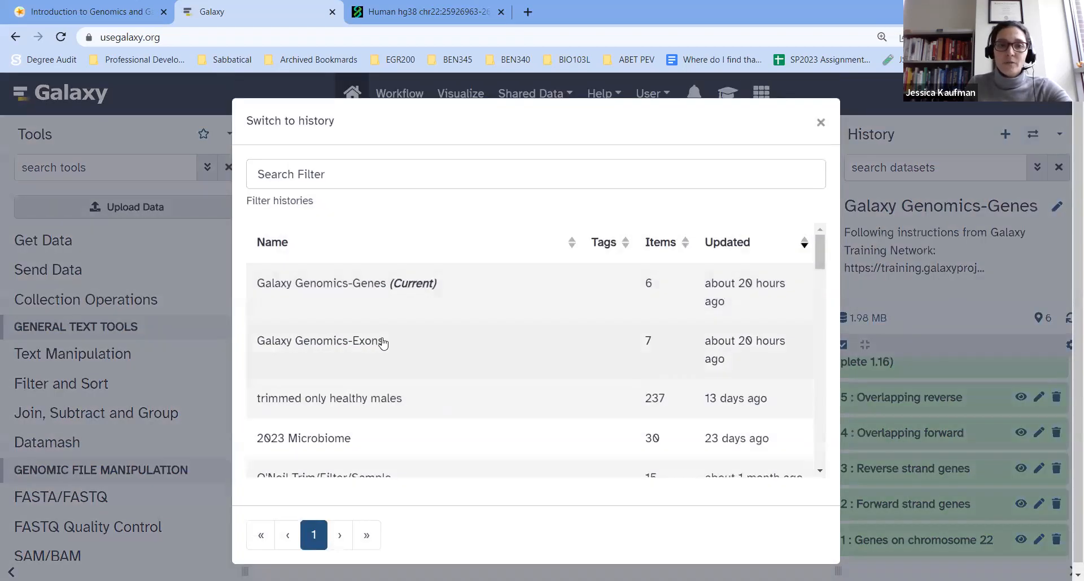
pyautogui.click(380, 341)
pyautogui.scroll(-2, 959, 418)
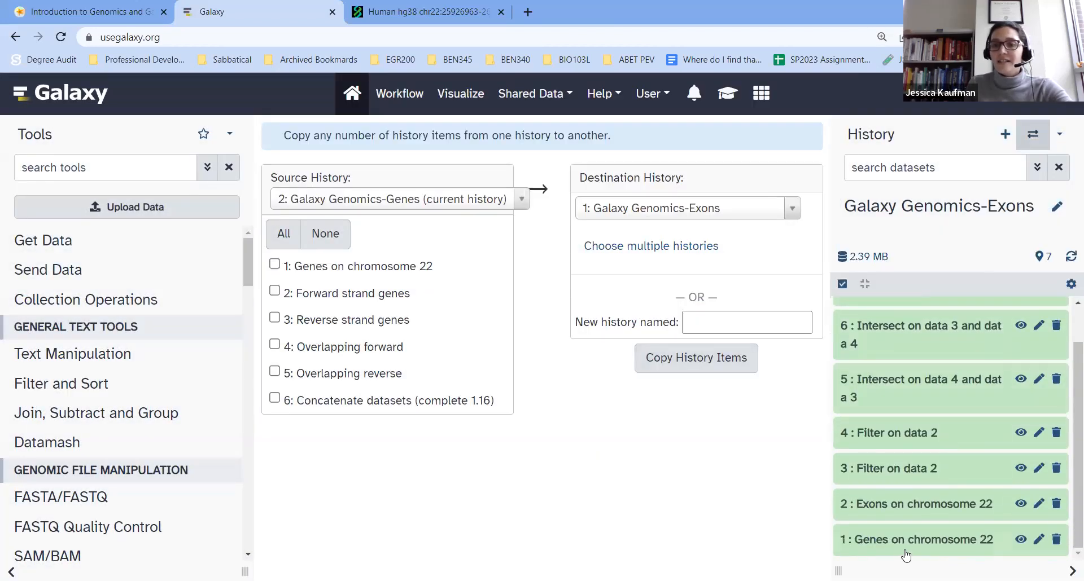
pyautogui.click(898, 540)
pyautogui.scroll(-2, 915, 526)
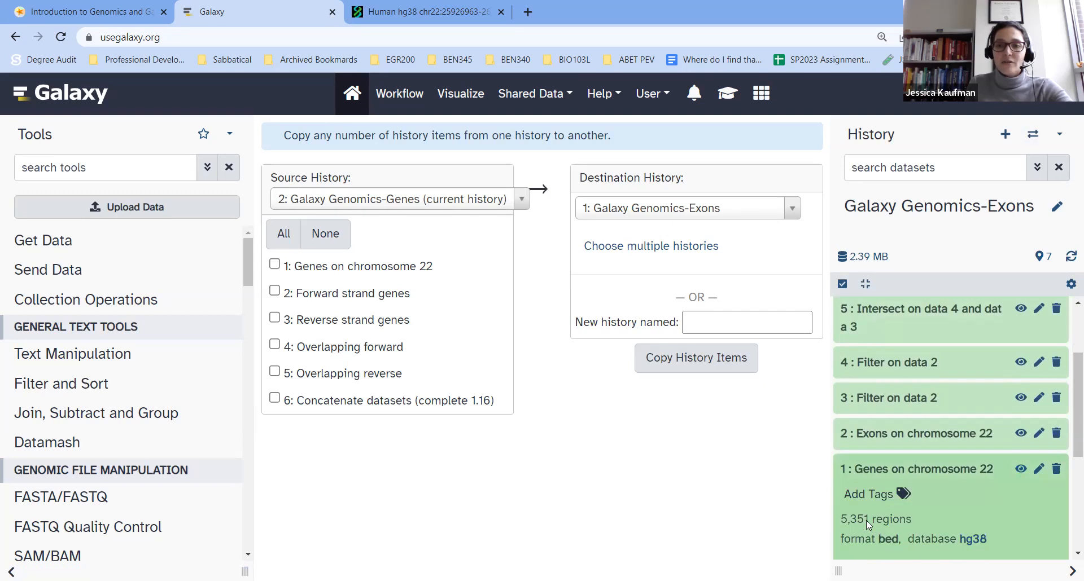
# Step: Examine the "Exons on chromosome 22" dataset and the rerun form of the tool that produced it, leaving the dataset summary collapsed
pyautogui.click(913, 440)
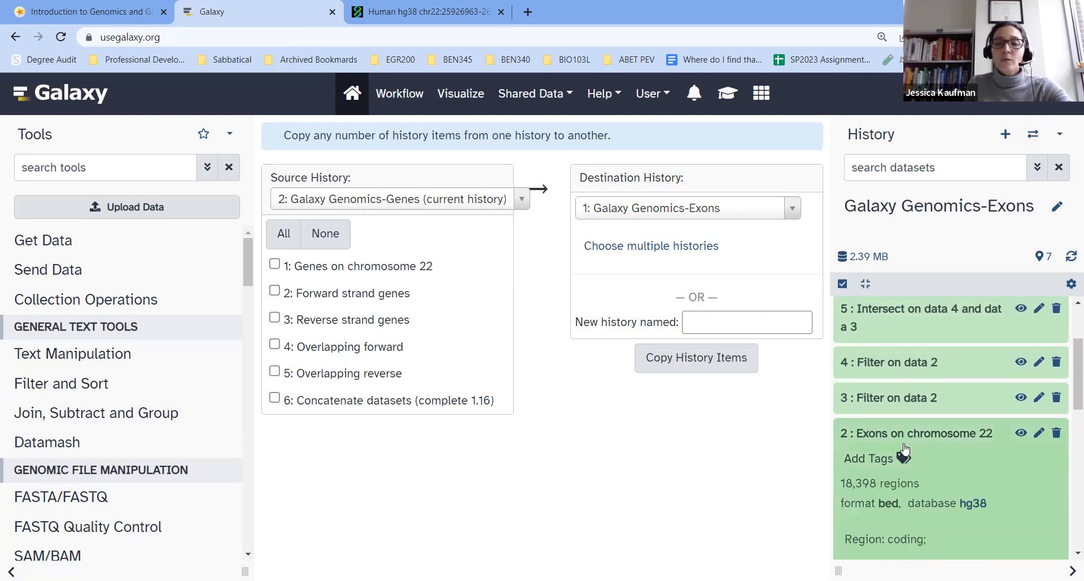
pyautogui.scroll(-3, 905, 450)
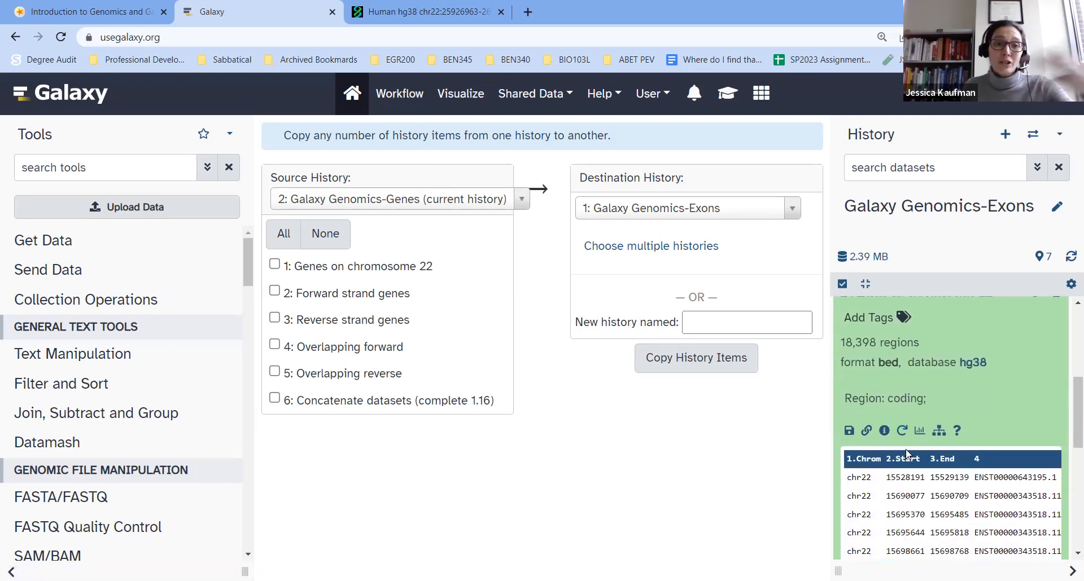
pyautogui.click(902, 432)
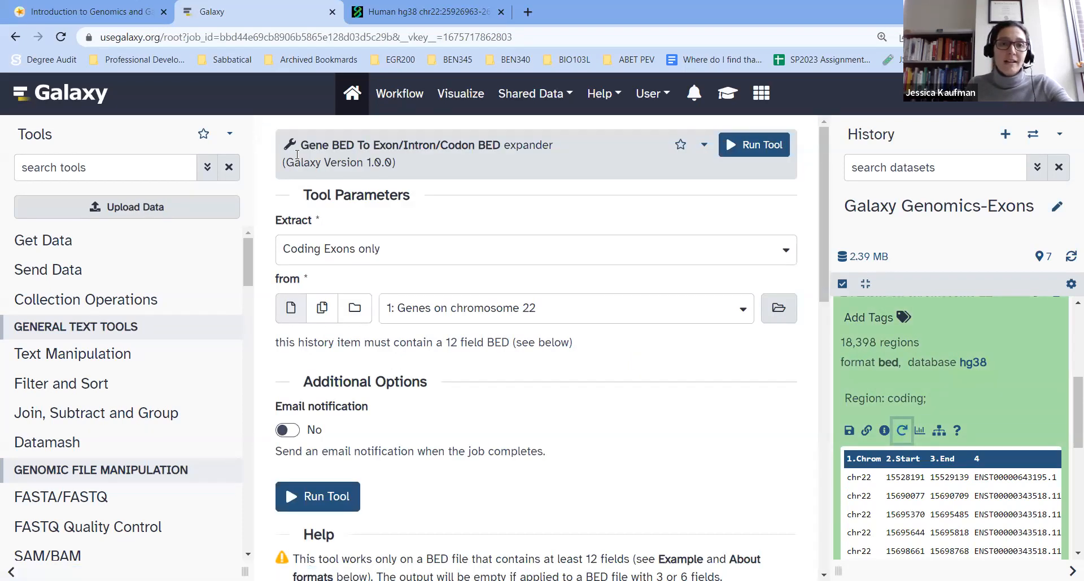
pyautogui.moveTo(302, 143); pyautogui.dragTo(555, 148)
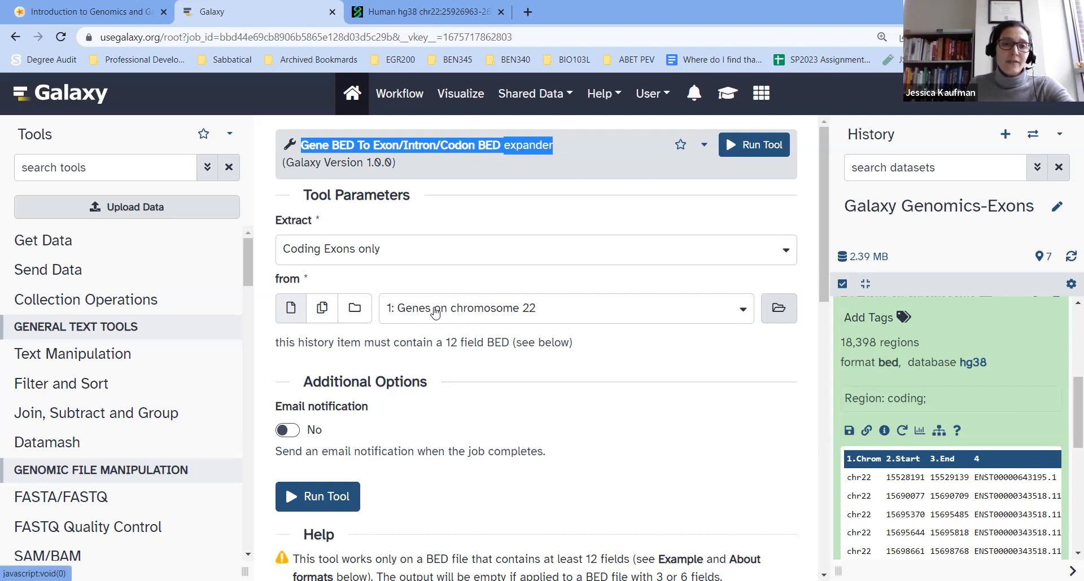
pyautogui.scroll(3, 853, 407)
pyautogui.click(876, 435)
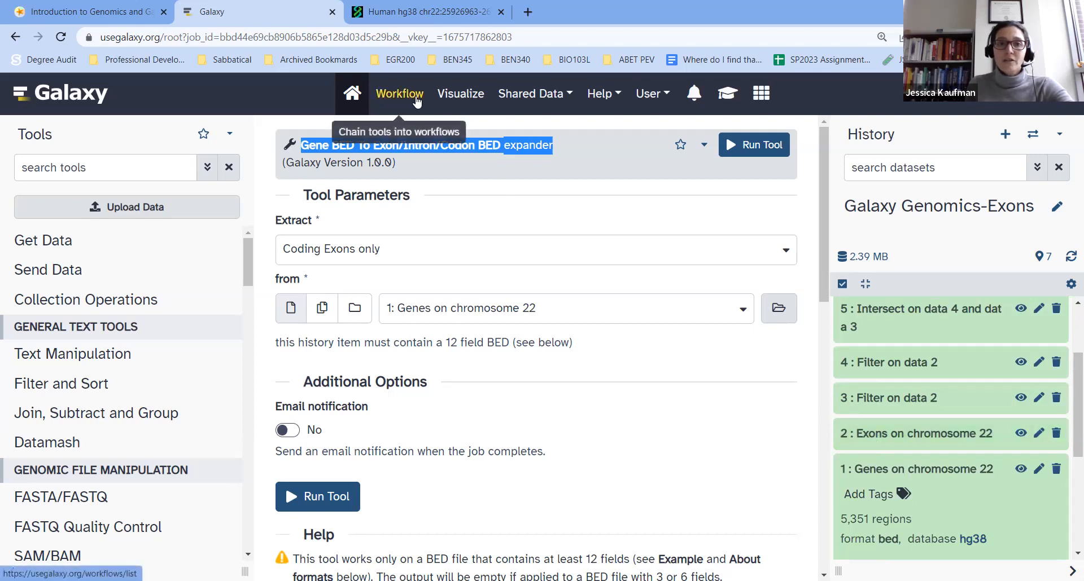
# Step: Open the run form of the workflow constructed from history 'Galaxy Genomics-Genes' and set its input bed file to "2: Exons on chromosome 22"
pyautogui.click(414, 111)
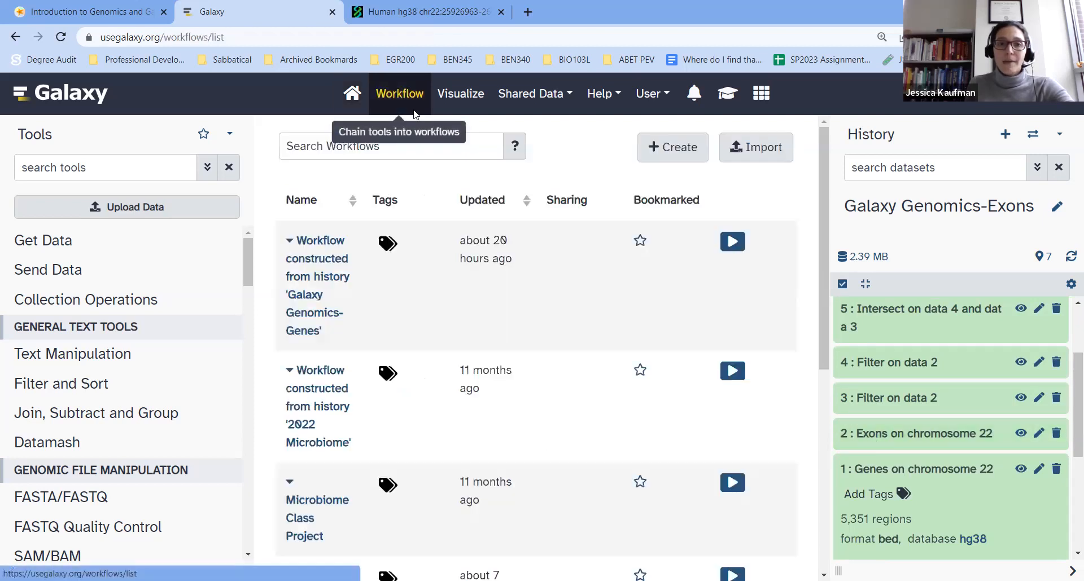
pyautogui.click(731, 242)
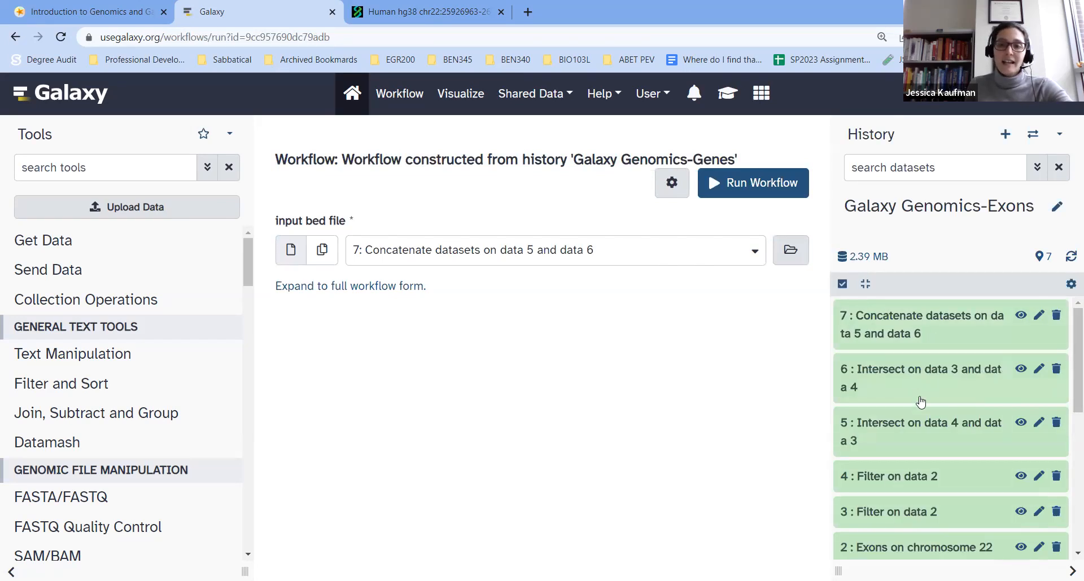
pyautogui.click(753, 250)
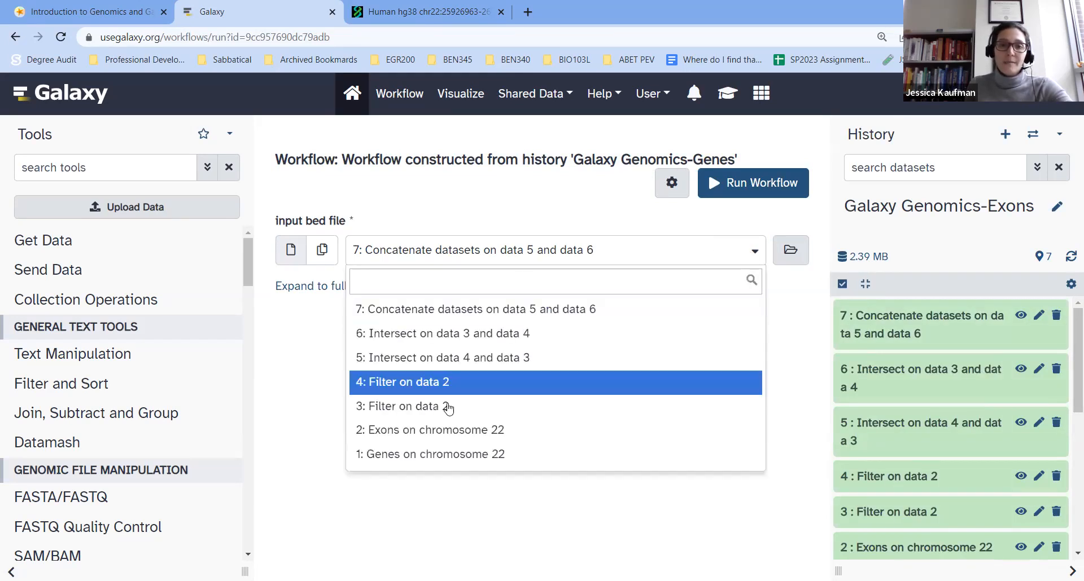
pyautogui.click(419, 430)
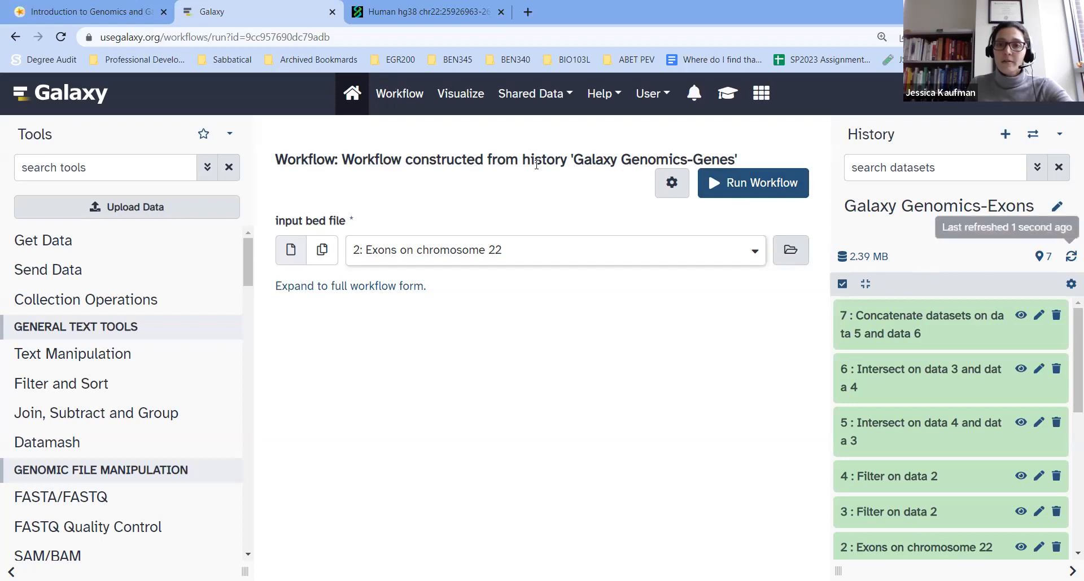
# Step: Look through the history's datasets and expand the summary of "Concatenate datasets on data 5 and data 6" to review its regions
pyautogui.scroll(-1, 900, 403)
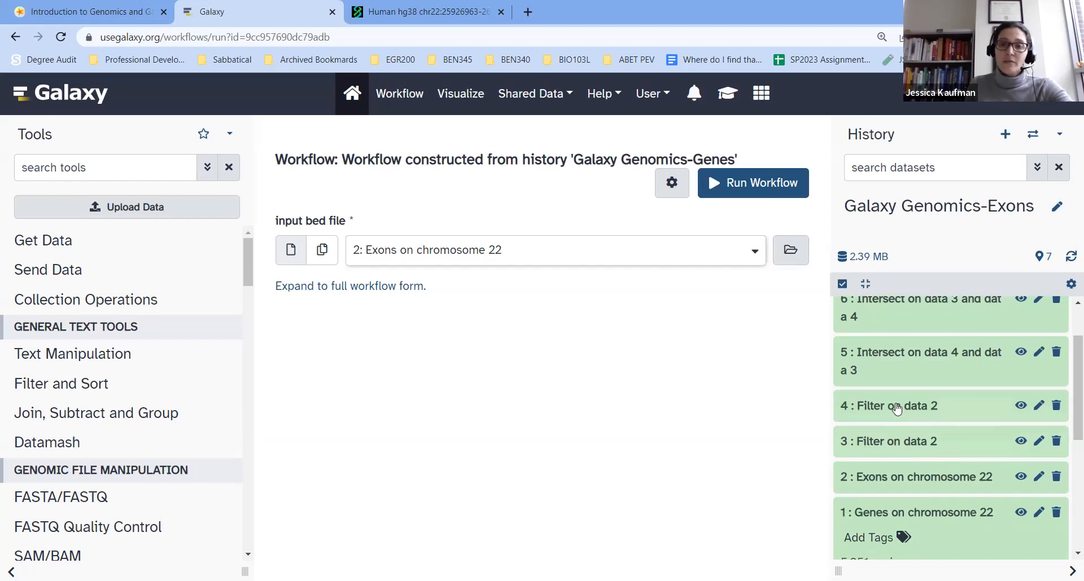
pyautogui.scroll(1, 945, 410)
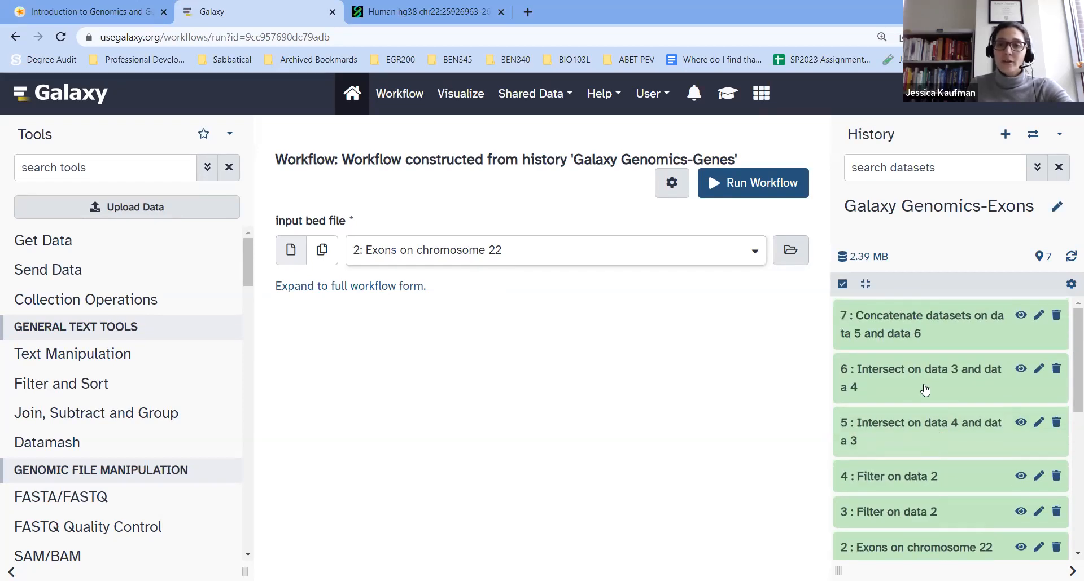
pyautogui.click(879, 333)
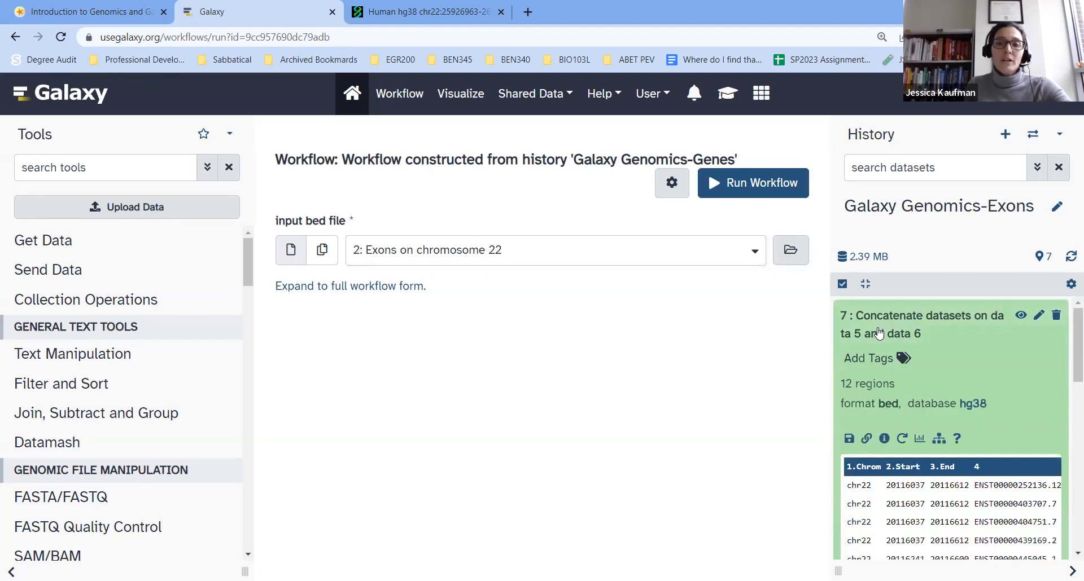
pyautogui.scroll(-1, 878, 328)
pyautogui.scroll(1, 953, 381)
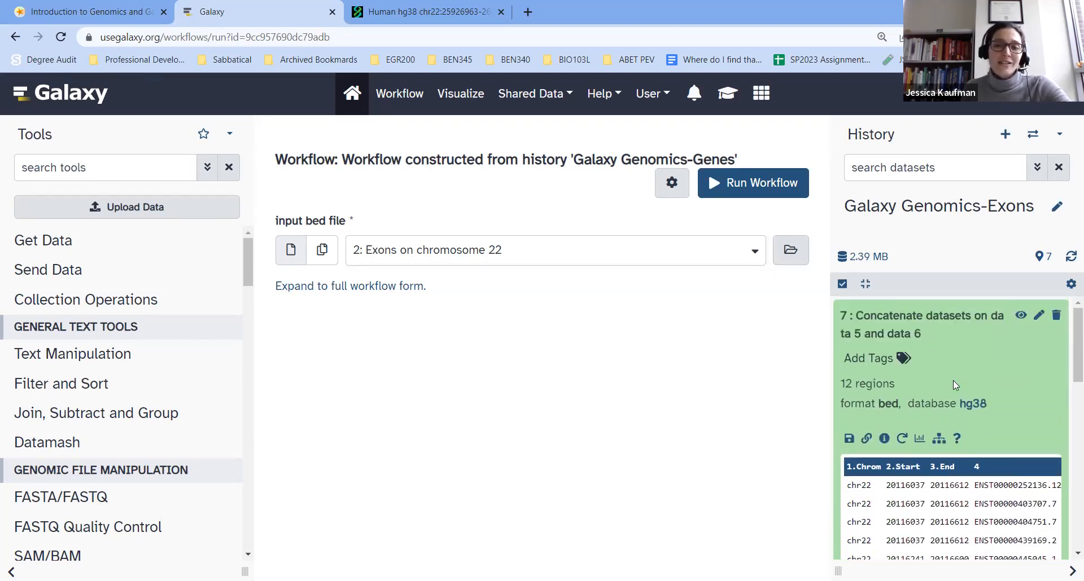